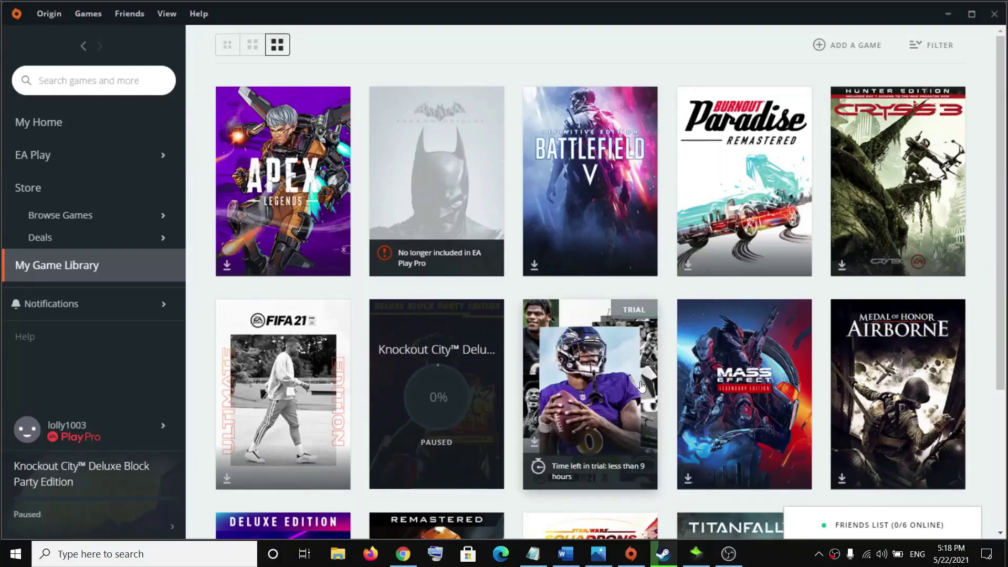
Show the Capture4.JPG screenshot of the 'Failed to initialize Vulkan' error in Photos
{"action": "left_click", "coordinate": [600, 557]}
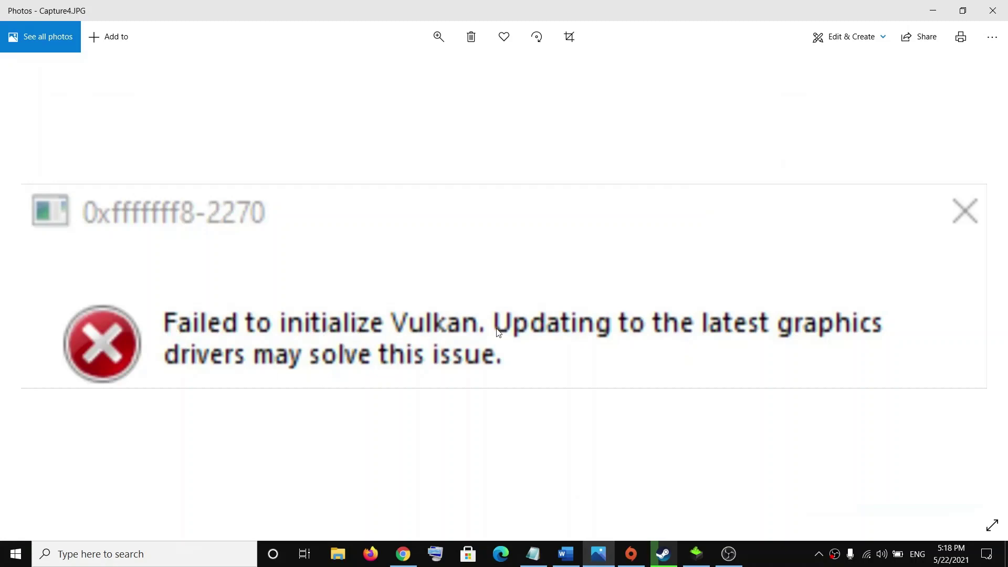
Show the Capture5.JPG Launch Error screenshot, then return to the top of the Word fix guide
{"action": "left_click", "coordinate": [983, 293]}
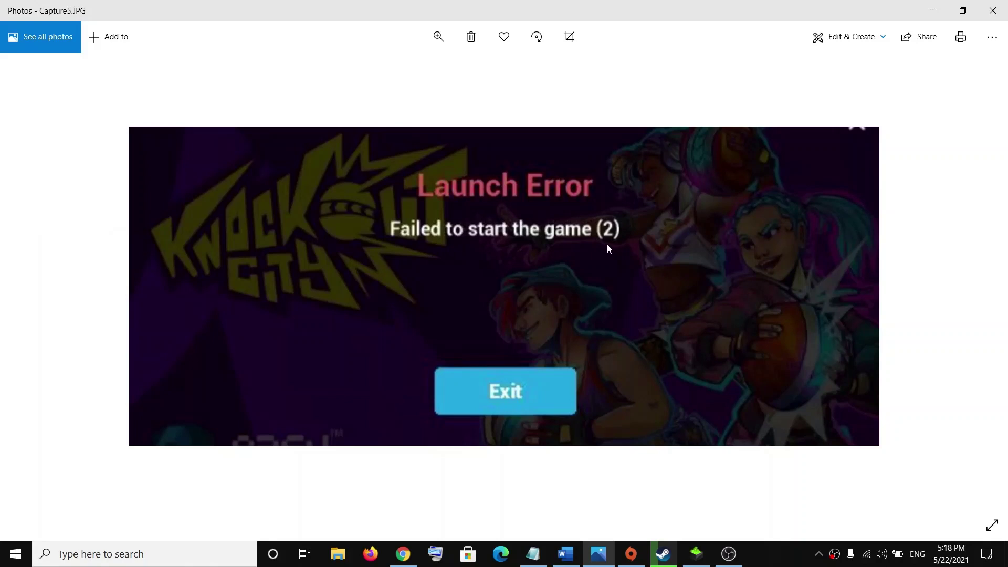
{"action": "left_click", "coordinate": [565, 554]}
{"action": "scroll", "coordinate": [514, 409], "scroll_direction": "up", "scroll_amount": 3}
{"action": "scroll", "coordinate": [510, 401], "scroll_direction": "up", "scroll_amount": 3}
{"action": "left_click_drag", "start_coordinate": [368, 195], "coordinate": [744, 192]}
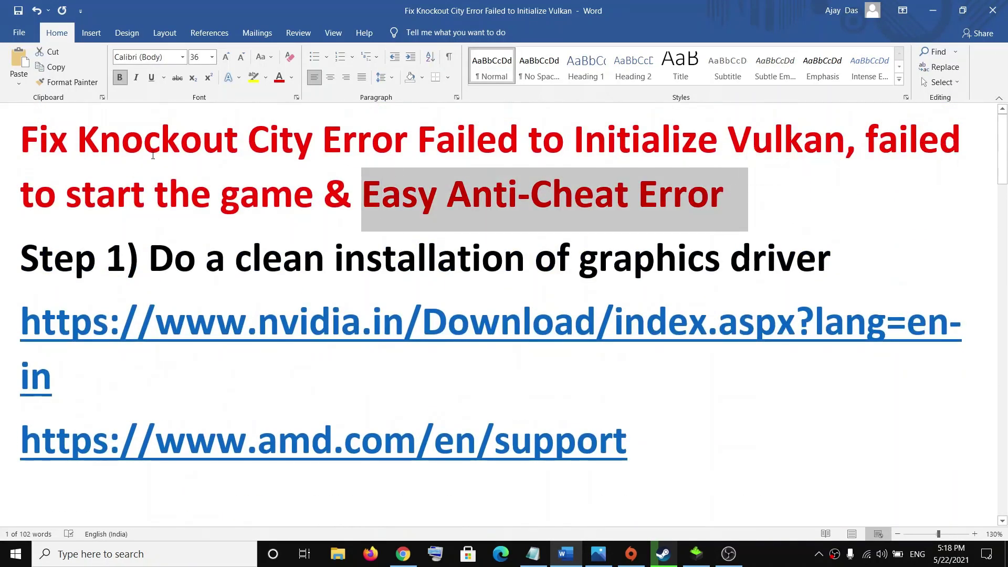
{"action": "left_click_drag", "start_coordinate": [111, 134], "coordinate": [320, 139]}
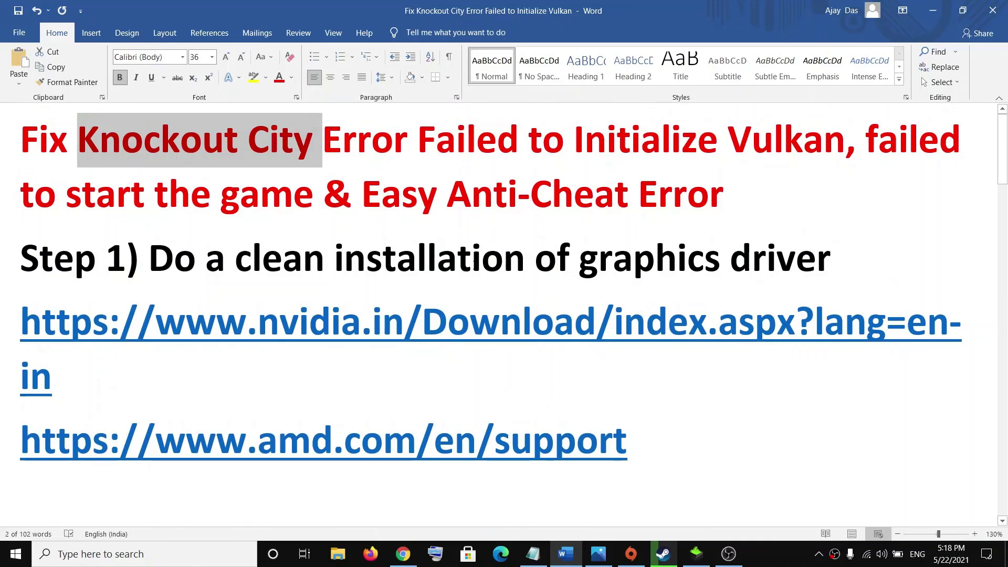
{"action": "left_click_drag", "start_coordinate": [150, 258], "coordinate": [719, 291]}
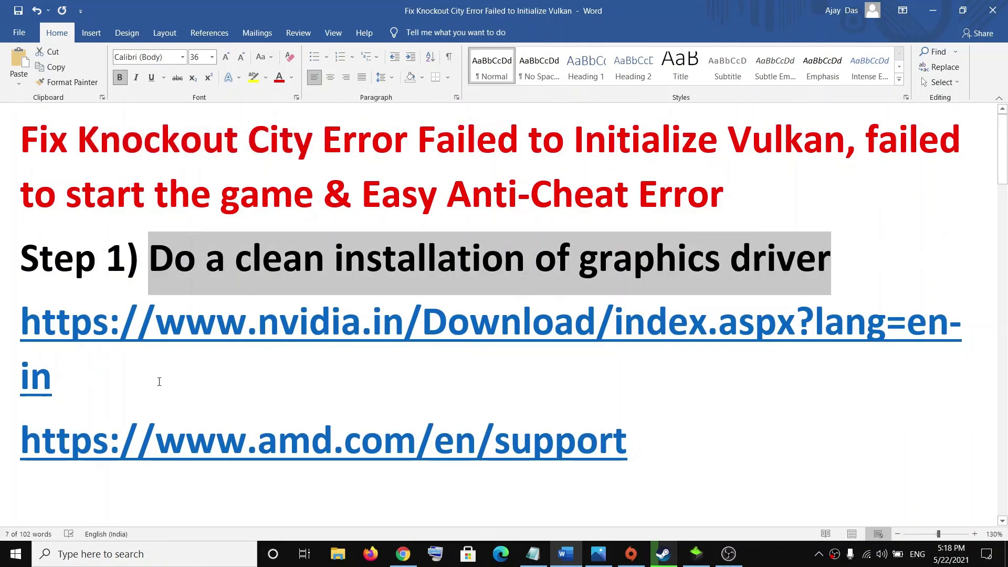
{"action": "triple_click", "coordinate": [79, 377]}
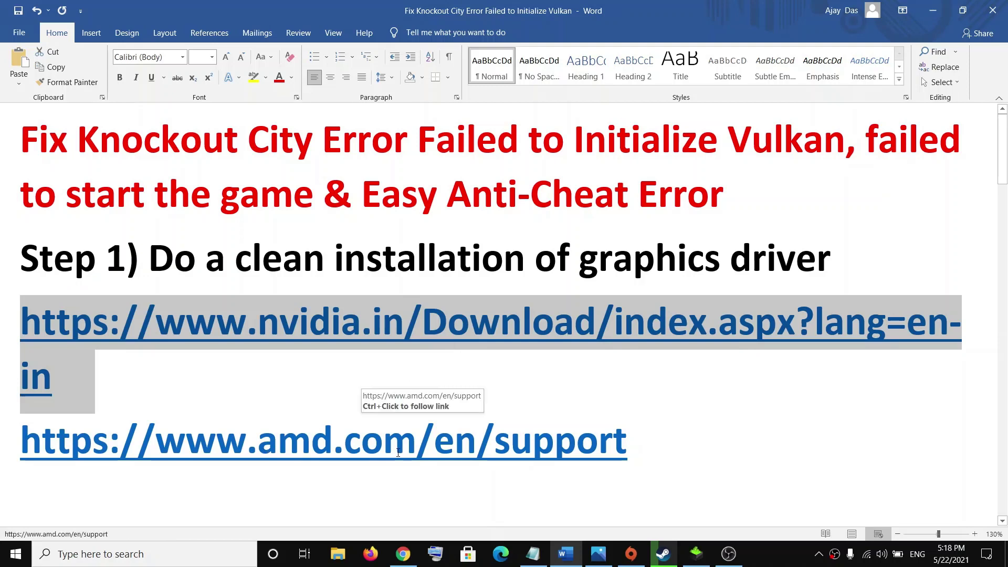
Search NVIDIA drivers for a GeForce GTX 1080 on Windows 10 64-bit and open the 466.47 result
{"action": "left_click", "coordinate": [403, 554]}
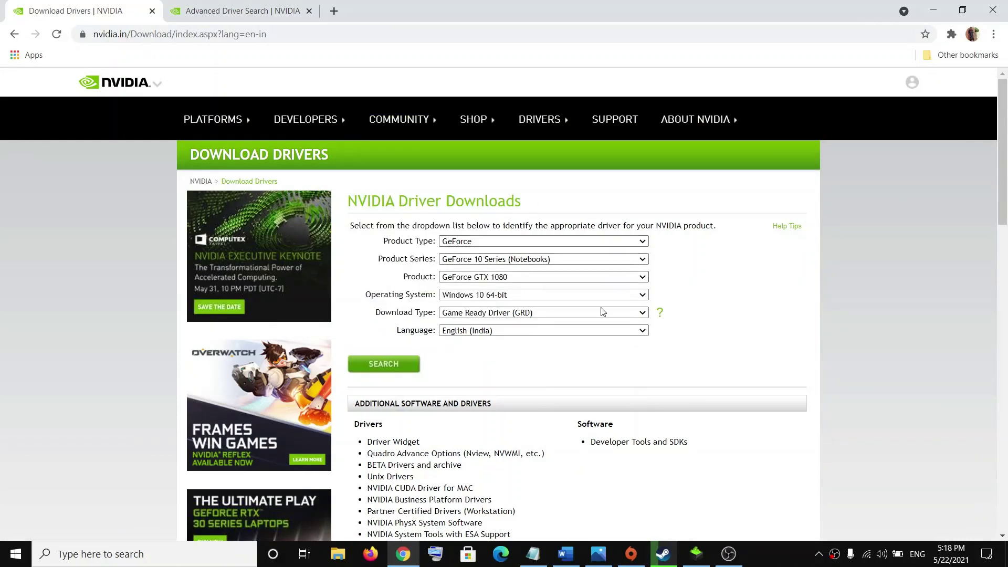
{"action": "left_click", "coordinate": [384, 366]}
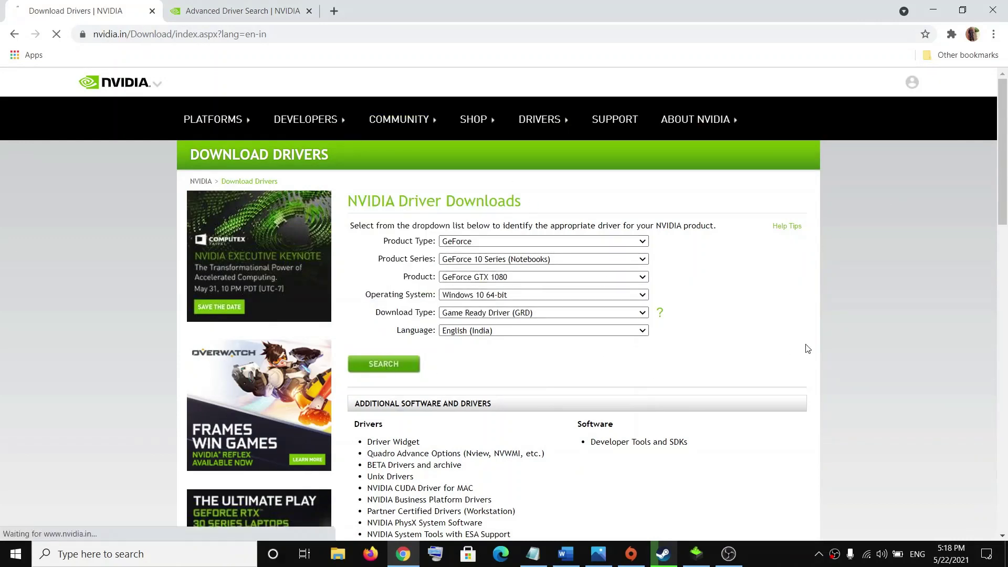
{"action": "left_click", "coordinate": [371, 365]}
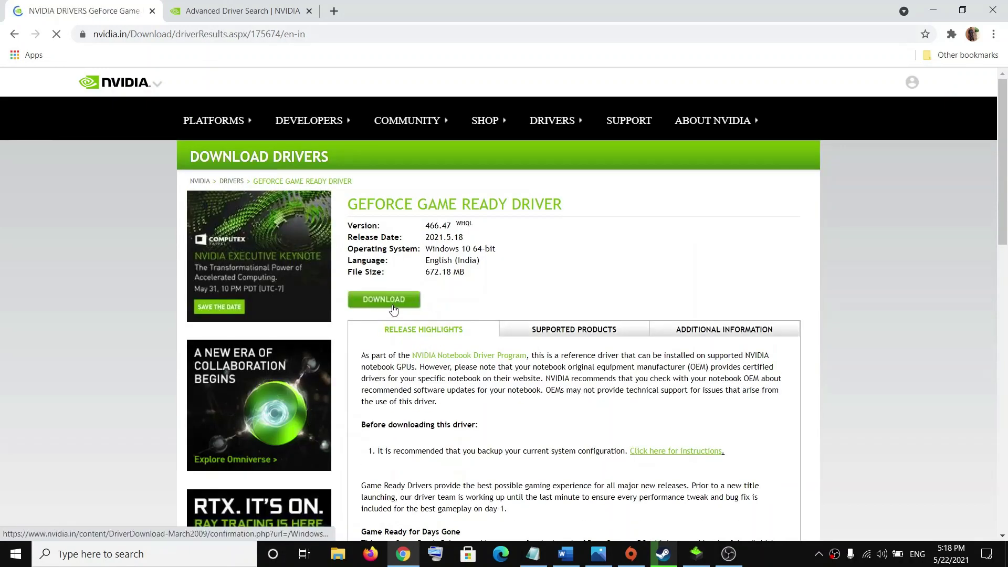
{"action": "left_click", "coordinate": [697, 555]}
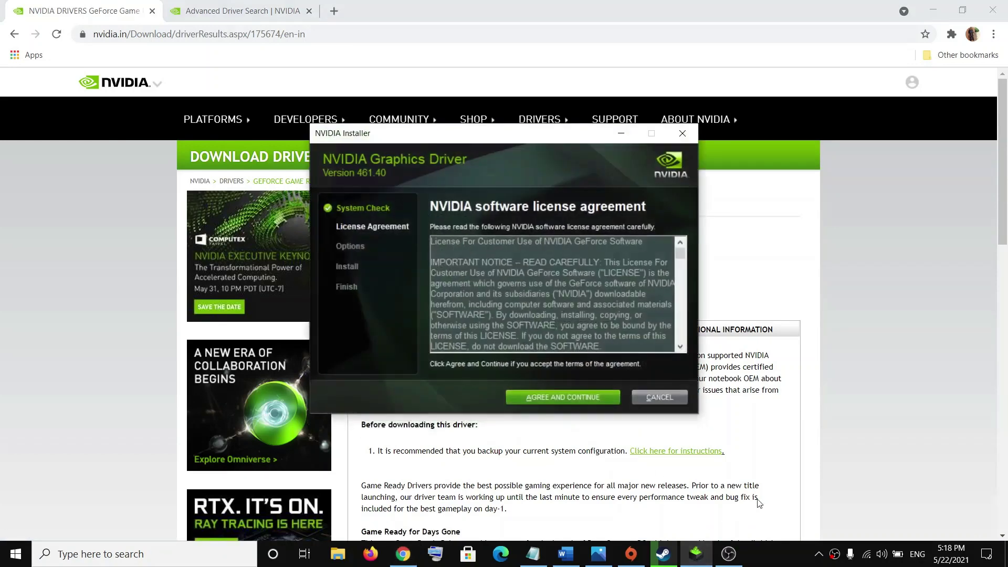
Accept the NVIDIA license and choose a Custom (Advanced) install with clean installation enabled
{"action": "left_click", "coordinate": [549, 397]}
{"action": "left_click", "coordinate": [435, 281]}
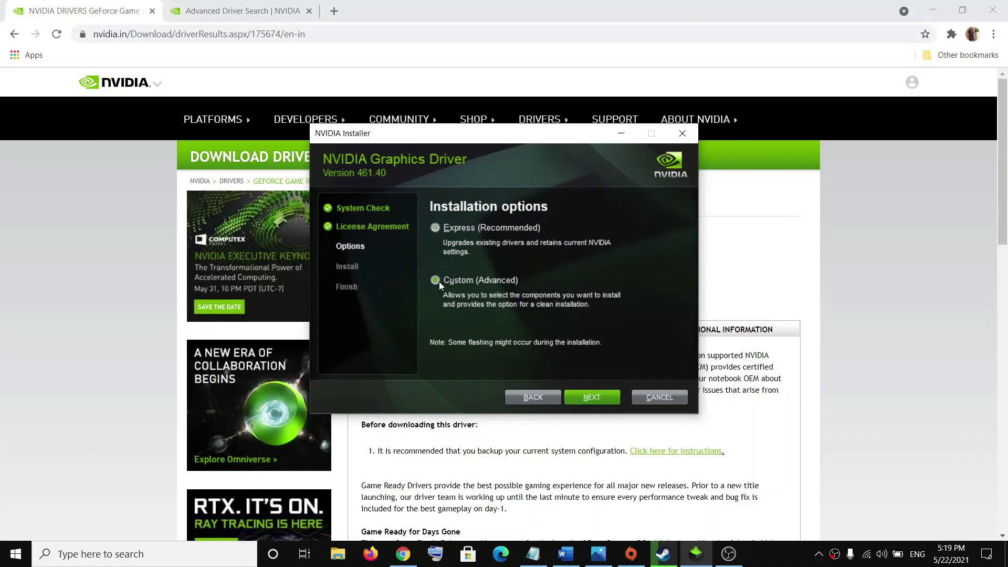
{"action": "left_click", "coordinate": [596, 398]}
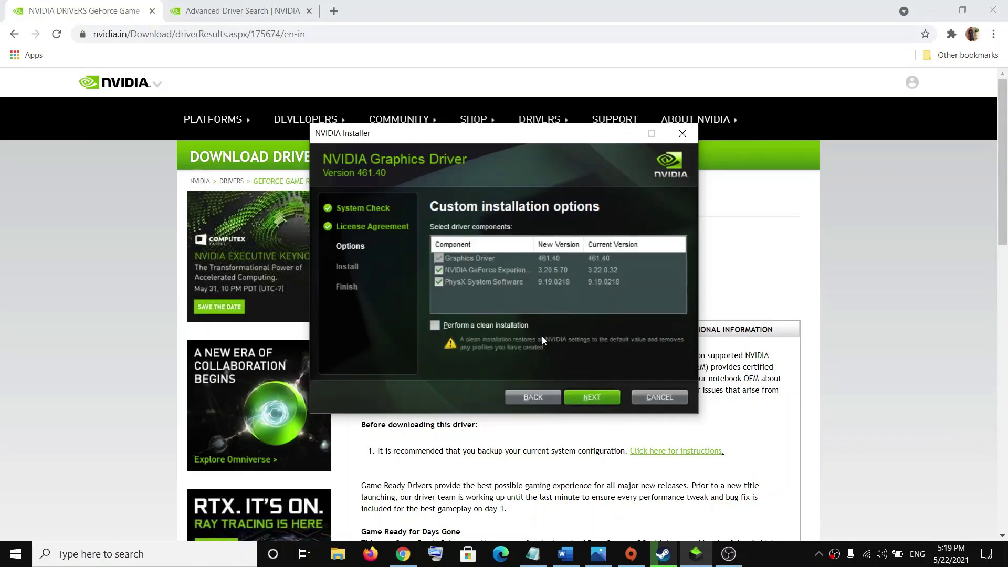
{"action": "left_click", "coordinate": [443, 325]}
{"action": "left_click", "coordinate": [755, 387]}
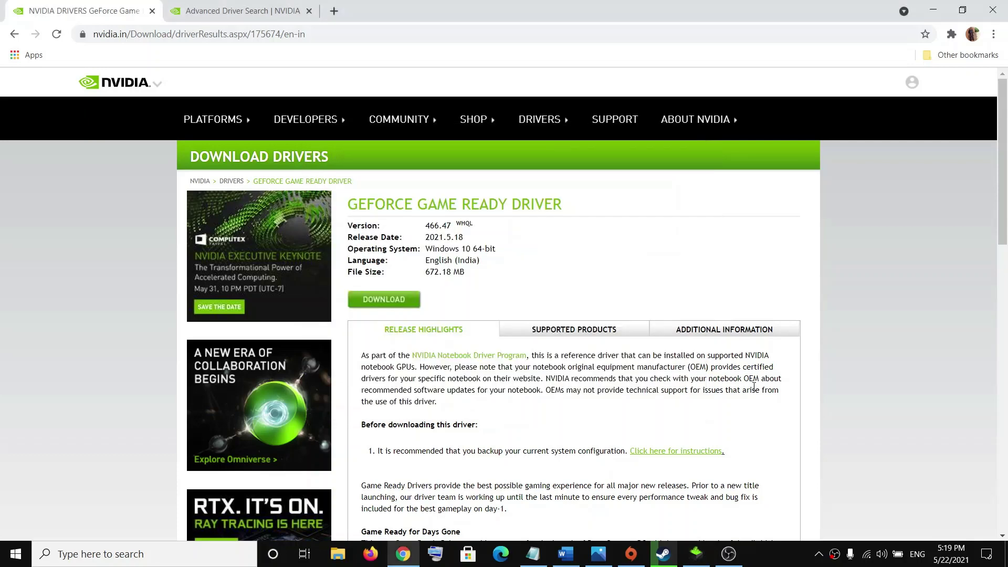
Return to the Word guide and scroll down to Step 2's roll-back instructions
{"action": "left_click", "coordinate": [566, 554]}
{"action": "scroll", "coordinate": [265, 409], "scroll_direction": "down", "scroll_amount": 5}
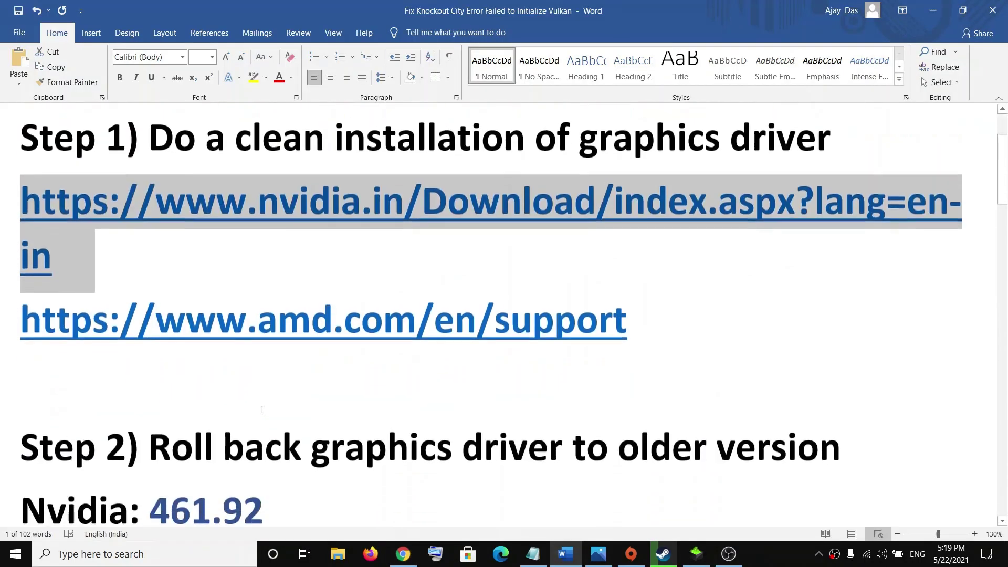
{"action": "scroll", "coordinate": [263, 410], "scroll_direction": "down", "scroll_amount": 3}
{"action": "left_click_drag", "start_coordinate": [856, 318], "coordinate": [151, 321]}
{"action": "scroll", "coordinate": [353, 423], "scroll_direction": "down", "scroll_amount": 2}
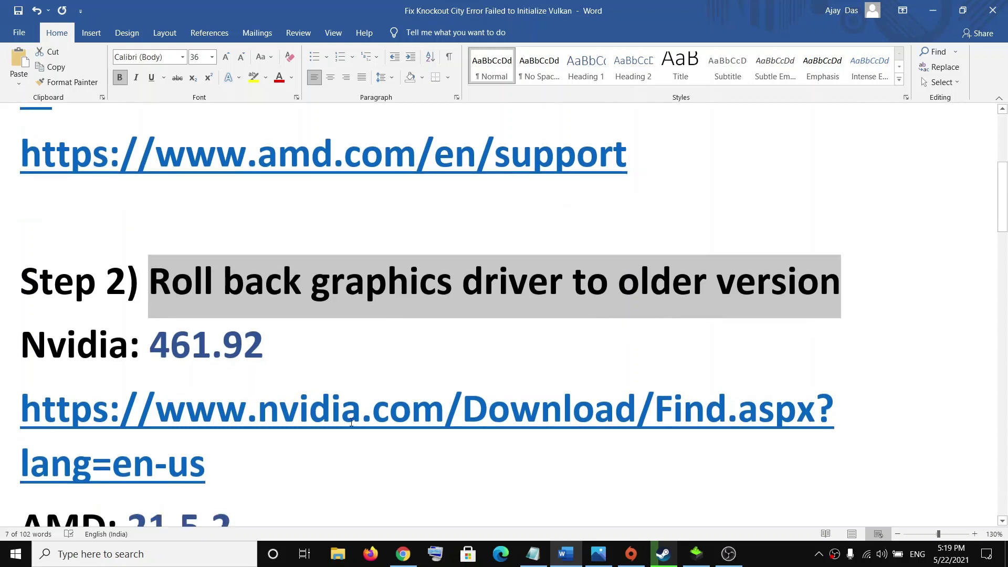
{"action": "scroll", "coordinate": [353, 423], "scroll_direction": "down", "scroll_amount": 2}
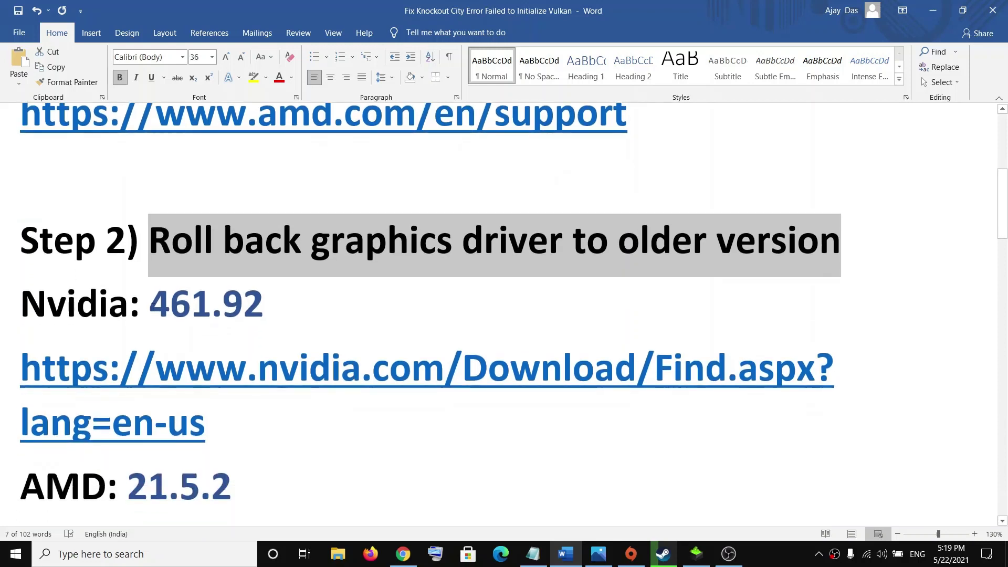
Highlight the Nvidia 461.92 version line and the Nvidia download link paragraph
{"action": "left_click_drag", "start_coordinate": [150, 307], "coordinate": [264, 310]}
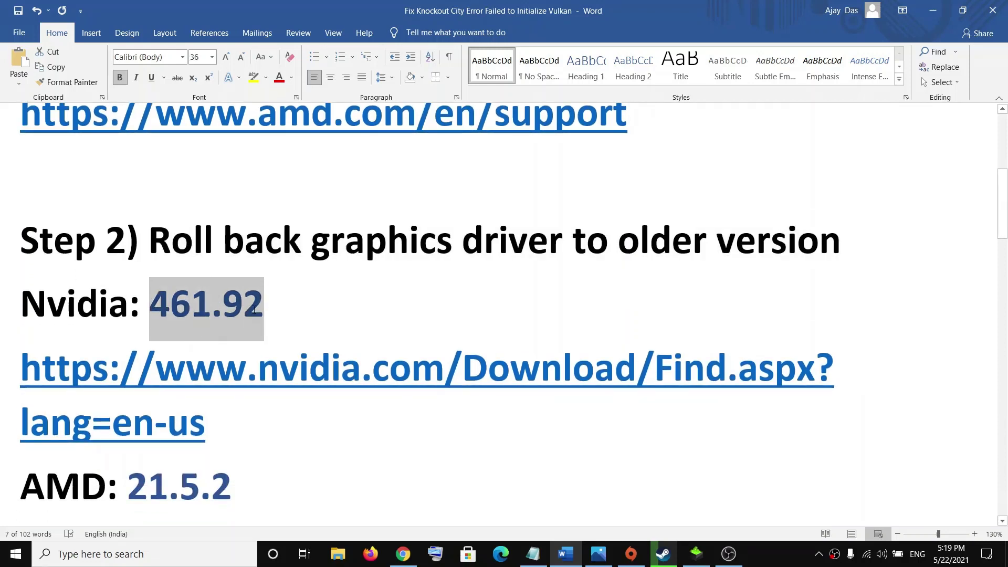
{"action": "left_click_drag", "start_coordinate": [23, 301], "coordinate": [210, 317]}
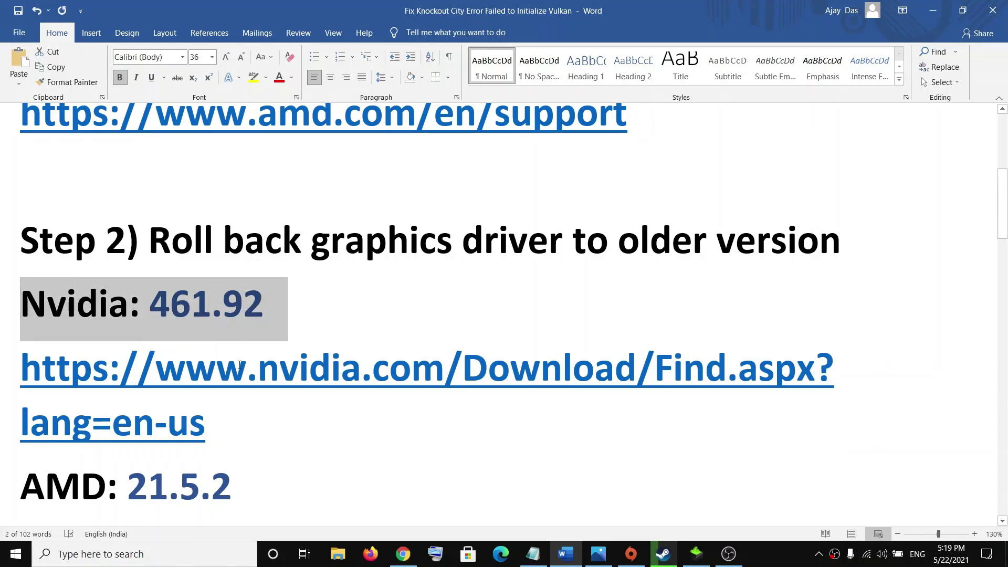
{"action": "triple_click", "coordinate": [220, 425]}
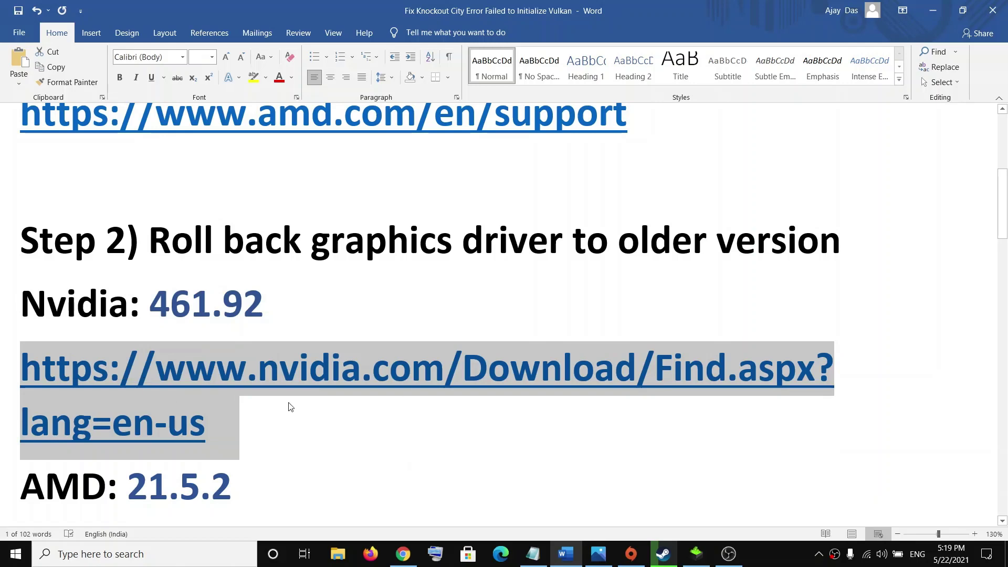
From NVIDIA's Advanced Driver Search, open the March 16 GeForce Game Ready Driver 461.92 page
{"action": "left_click", "coordinate": [403, 554]}
{"action": "left_click", "coordinate": [283, 8]}
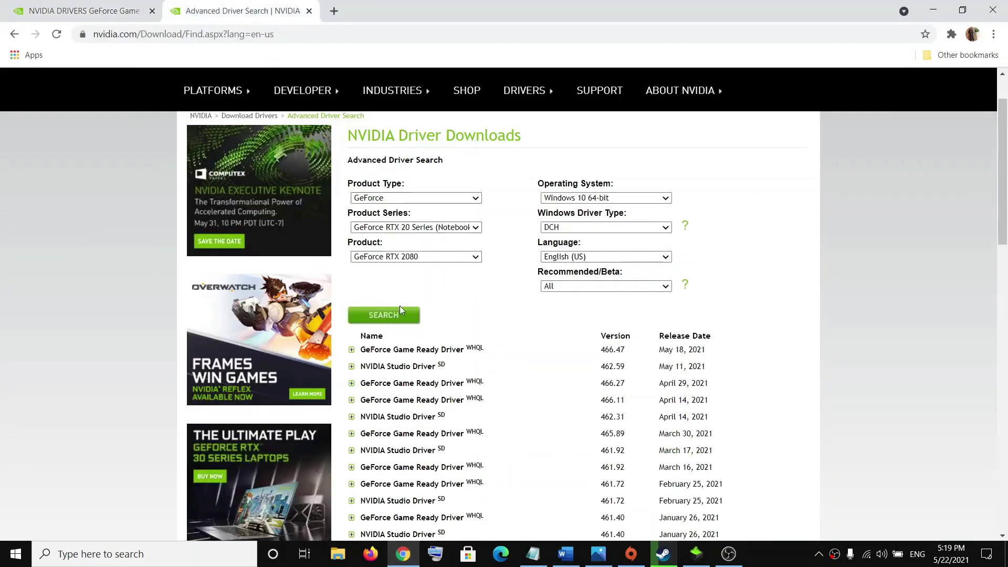
{"action": "scroll", "coordinate": [593, 378], "scroll_direction": "down", "scroll_amount": 4}
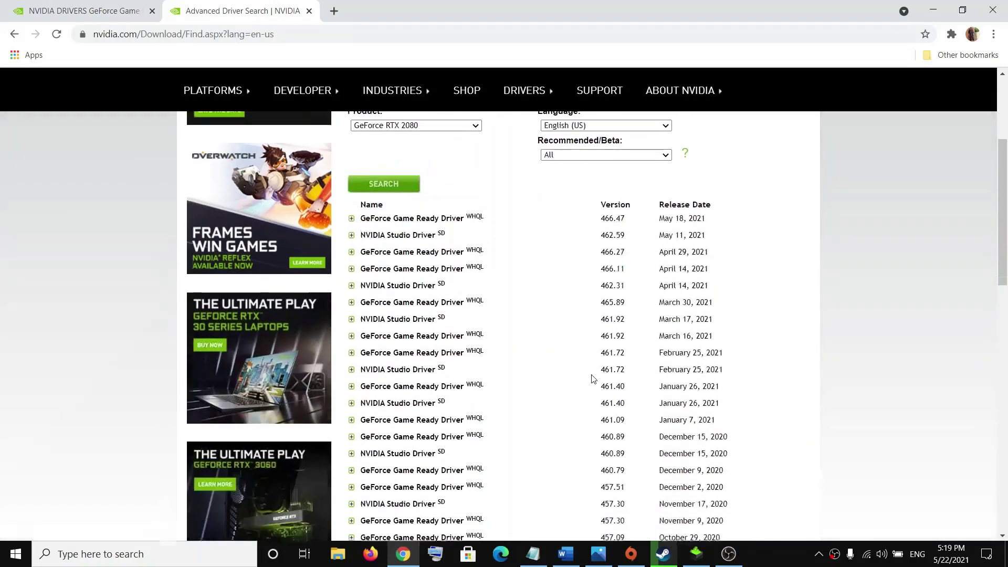
{"action": "scroll", "coordinate": [593, 379], "scroll_direction": "up", "scroll_amount": 1}
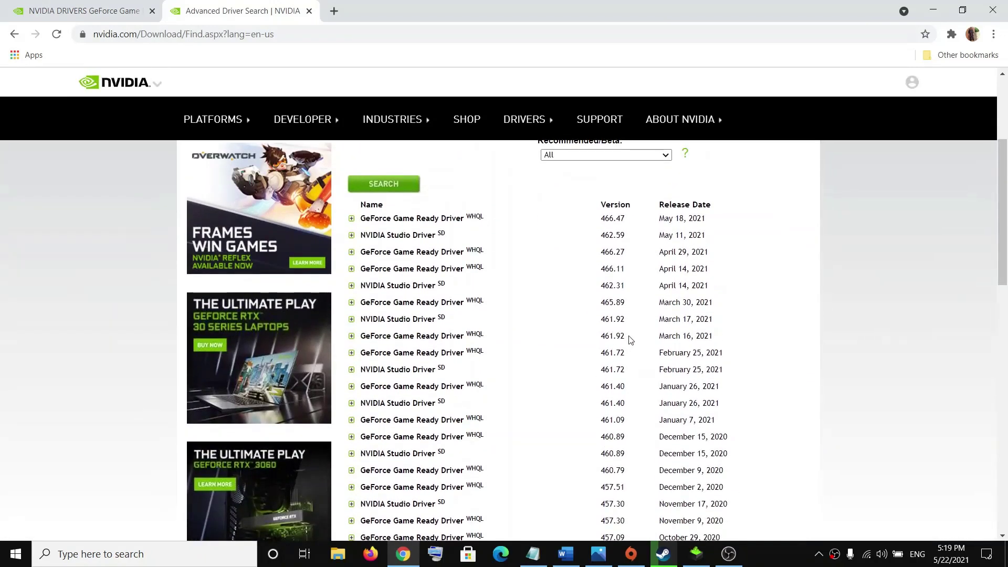
{"action": "left_click_drag", "start_coordinate": [630, 338], "coordinate": [366, 338]}
{"action": "left_click", "coordinate": [403, 338]}
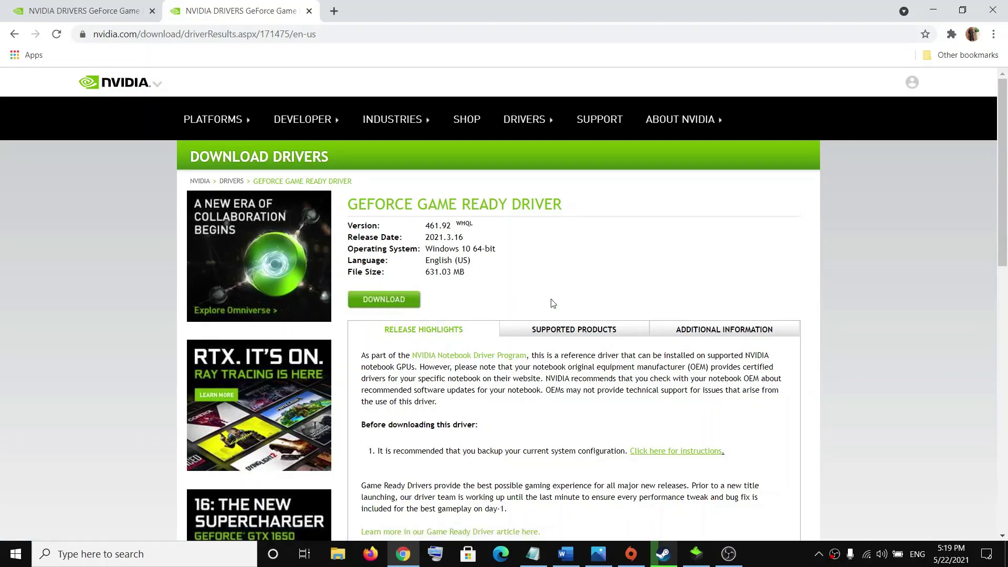
{"action": "key", "text": "alt+Tab"}
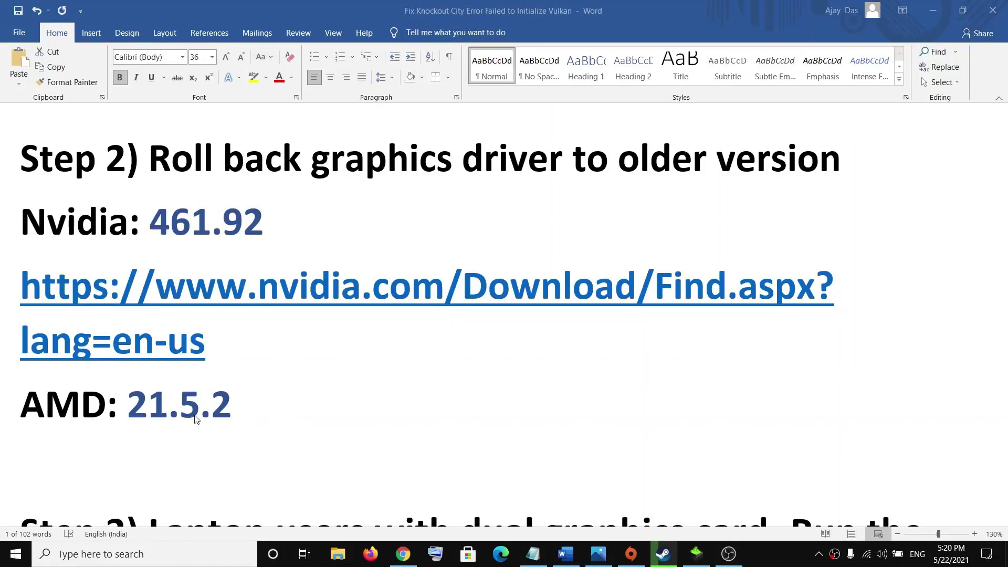
Select the Nvidia 461.92 and AMD 21.5.2 version lines in Step 2
{"action": "double_click", "coordinate": [249, 412]}
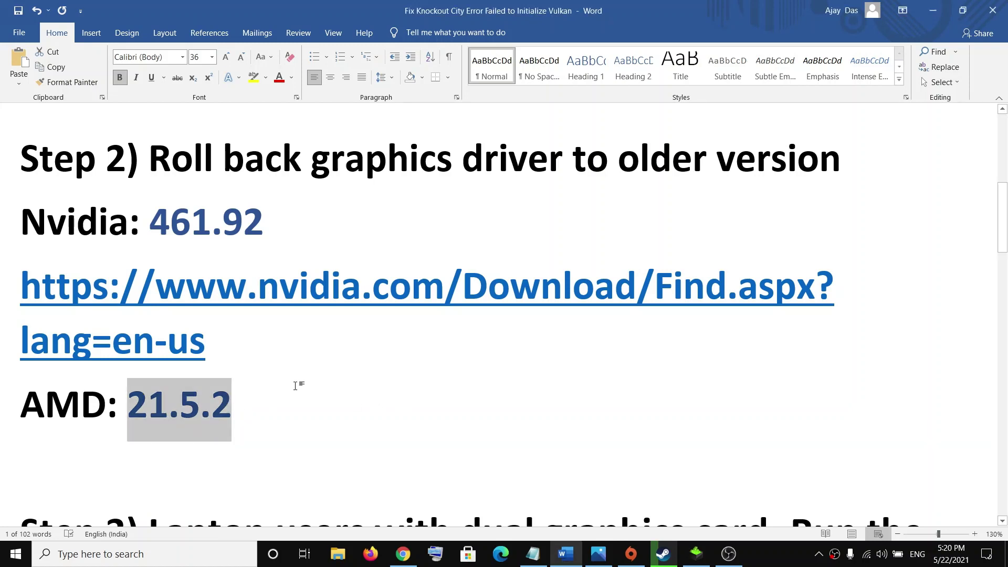
{"action": "left_click", "coordinate": [257, 412]}
{"action": "left_click_drag", "start_coordinate": [257, 411], "coordinate": [20, 221]}
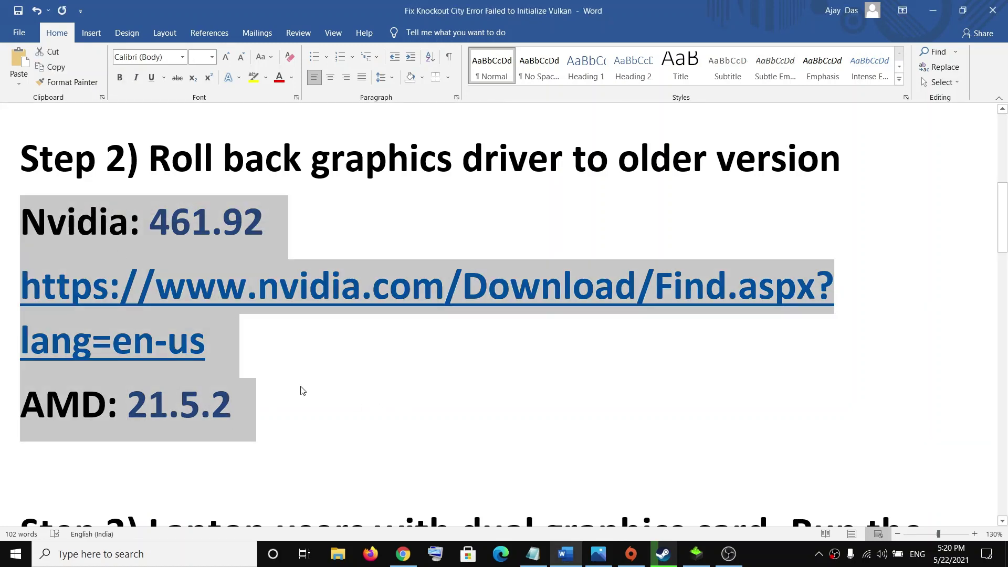
Highlight Step 3's advice to run the game on the dedicated graphics card
{"action": "scroll", "coordinate": [337, 414], "scroll_direction": "down", "scroll_amount": 3}
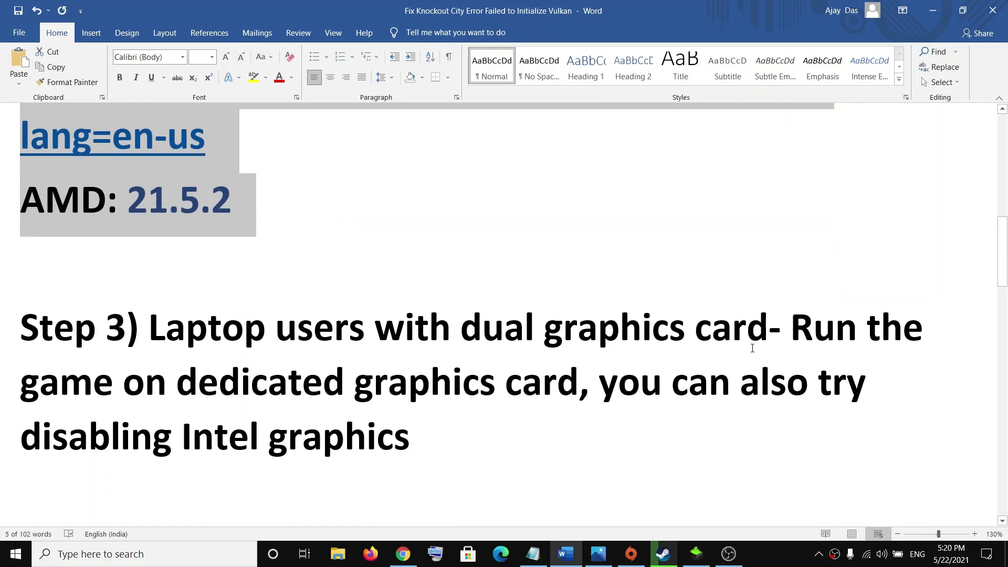
{"action": "left_click_drag", "start_coordinate": [149, 332], "coordinate": [565, 388]}
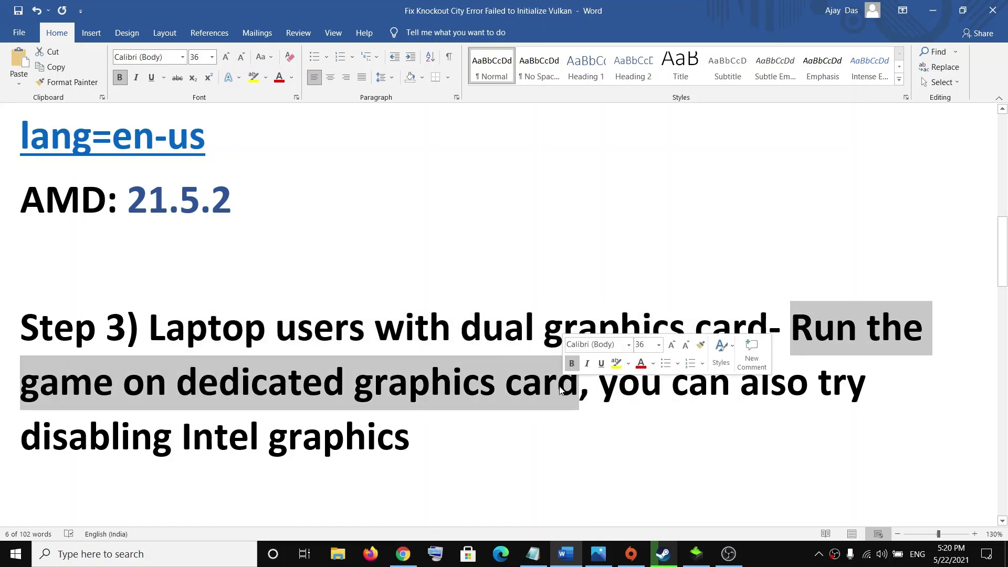
{"action": "left_click", "coordinate": [141, 555]}
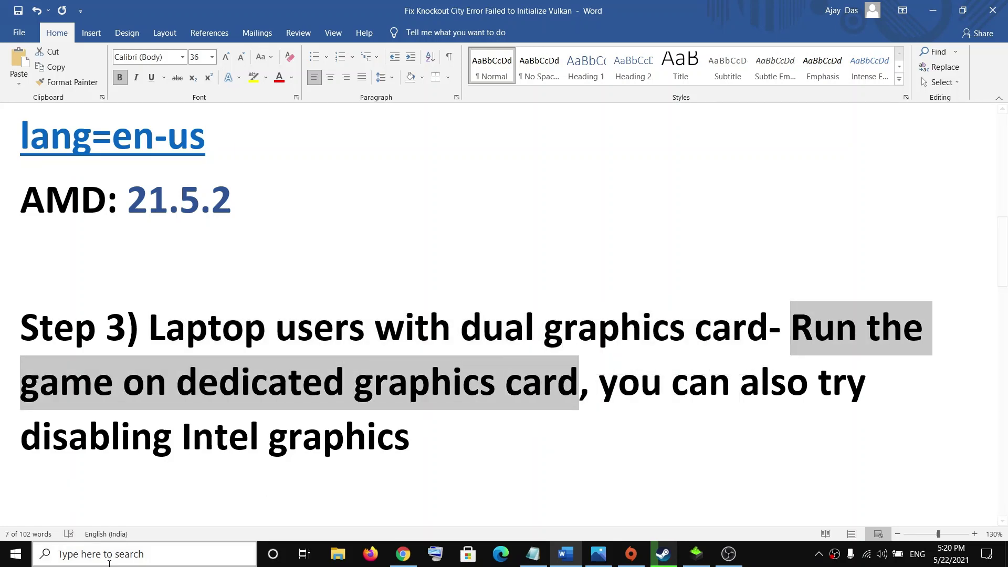
Search 'graphics', open Graphics settings, and browse for a Desktop app to add
{"action": "type", "text": "graphics"}
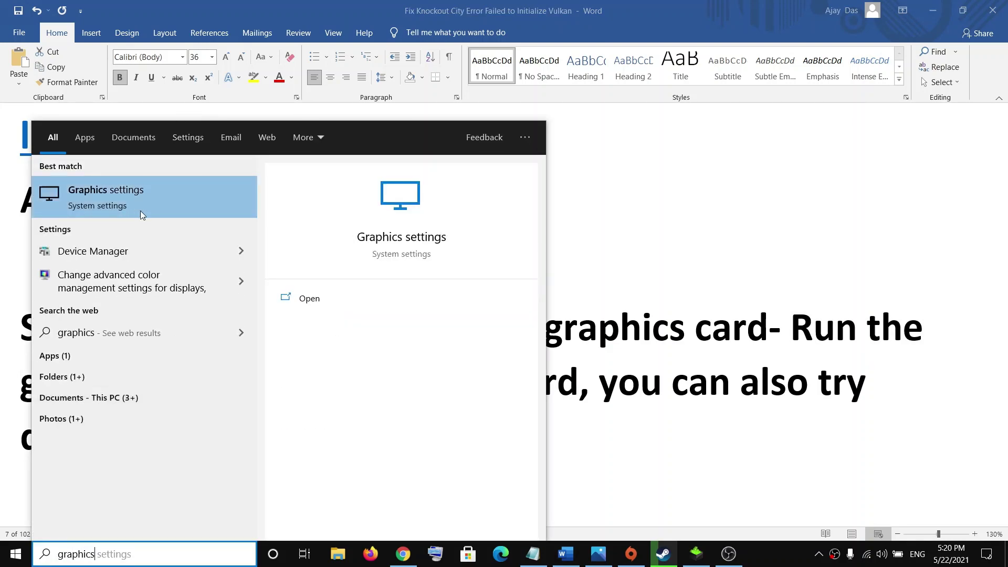
{"action": "left_click", "coordinate": [118, 203]}
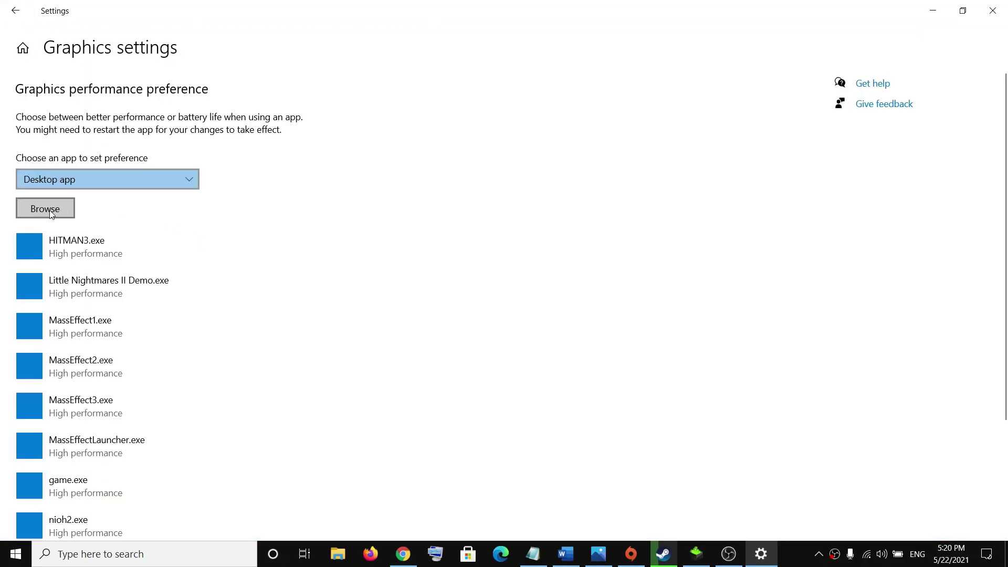
{"action": "left_click", "coordinate": [53, 212]}
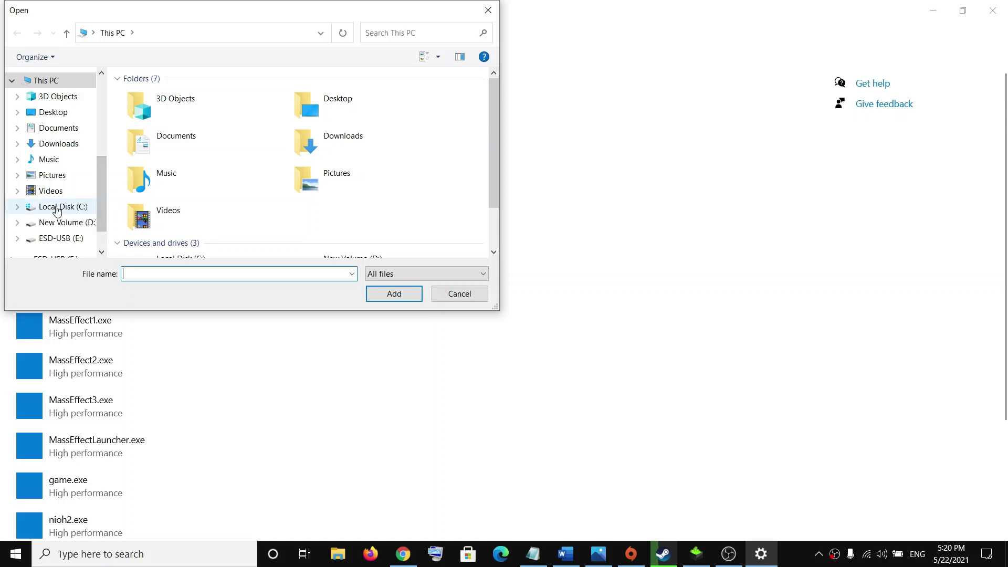
Navigate the file picker to C:\Program Files (x86)\Origin Games\Knockout City
{"action": "left_click", "coordinate": [57, 209]}
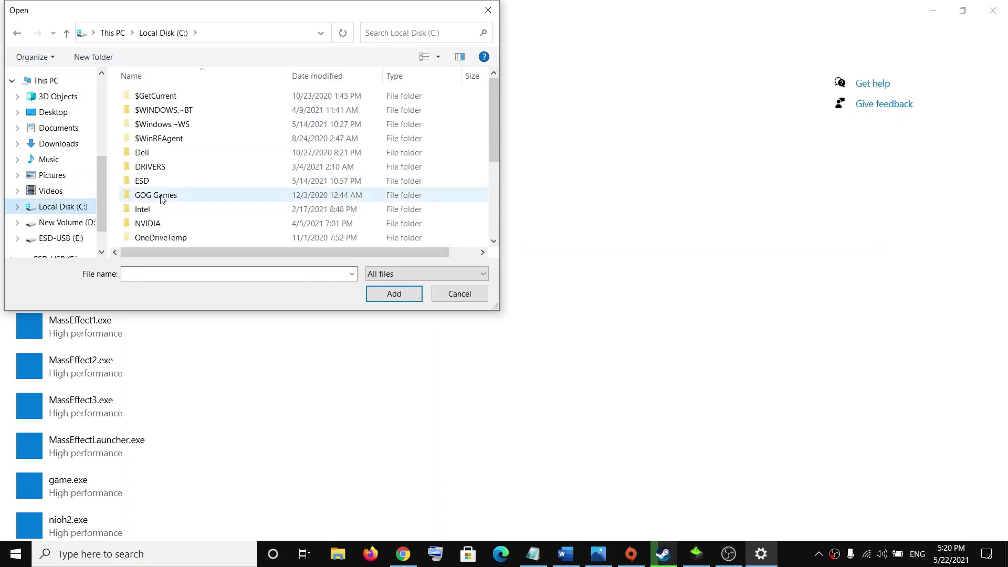
{"action": "scroll", "coordinate": [237, 208], "scroll_direction": "down", "scroll_amount": 2}
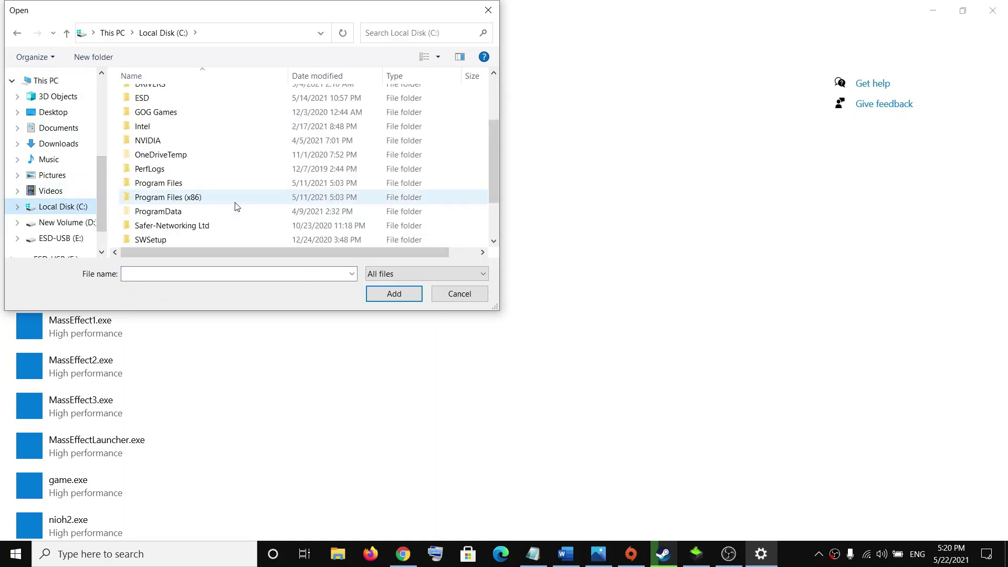
{"action": "left_click", "coordinate": [142, 203]}
{"action": "double_click", "coordinate": [173, 200]}
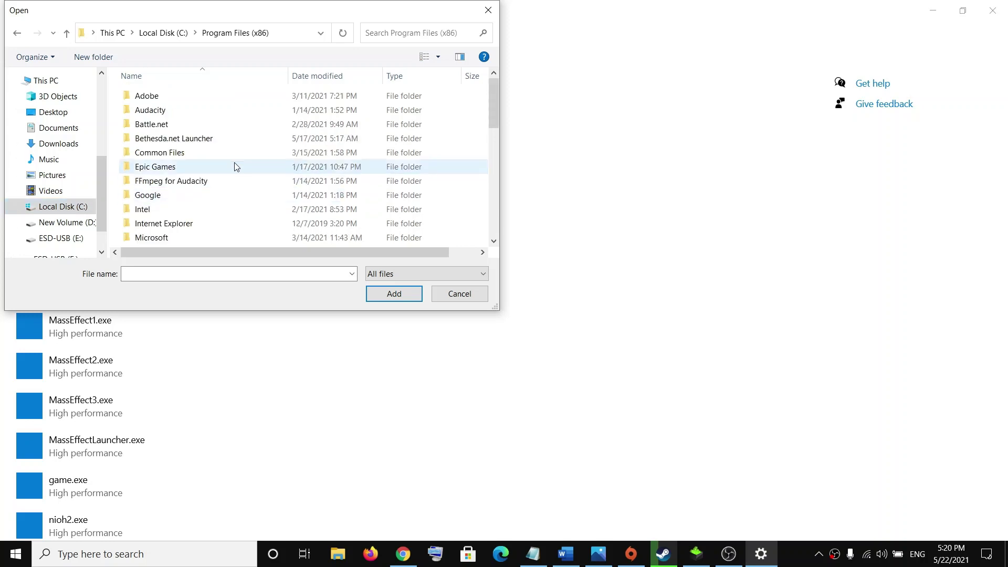
{"action": "scroll", "coordinate": [192, 203], "scroll_direction": "down", "scroll_amount": 7}
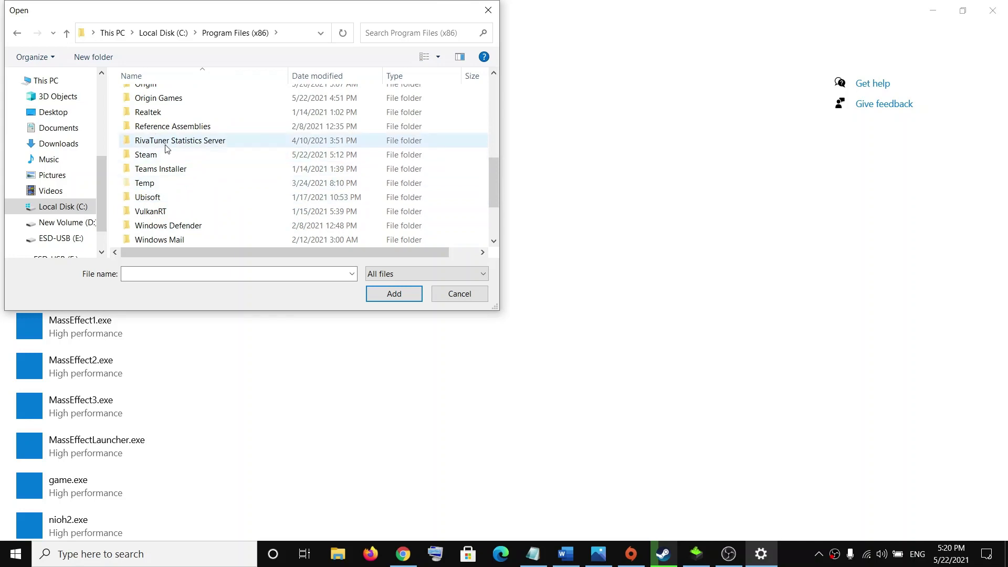
{"action": "scroll", "coordinate": [166, 142], "scroll_direction": "up", "scroll_amount": 1}
{"action": "left_click", "coordinate": [184, 135]}
{"action": "double_click", "coordinate": [181, 136]}
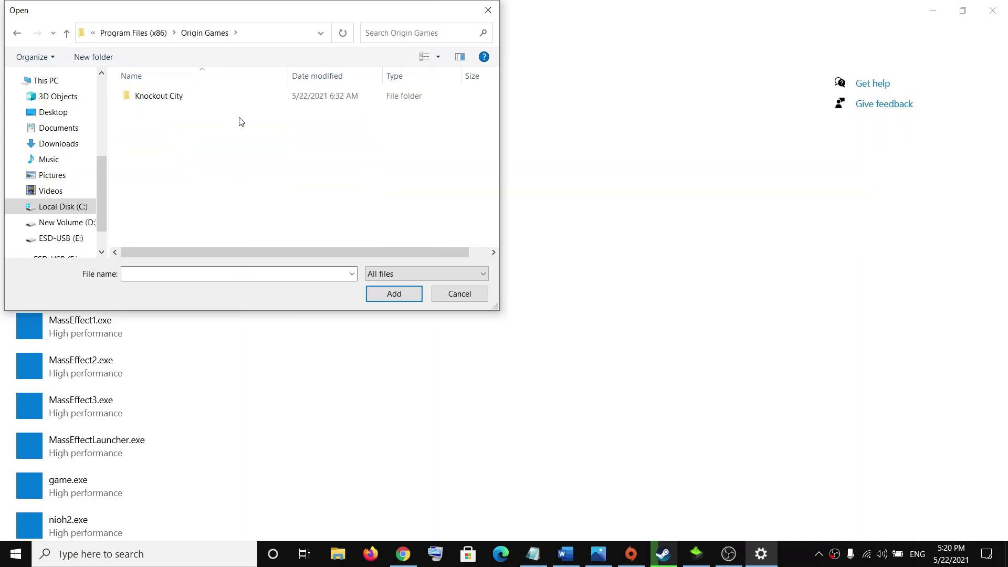
{"action": "double_click", "coordinate": [152, 100]}
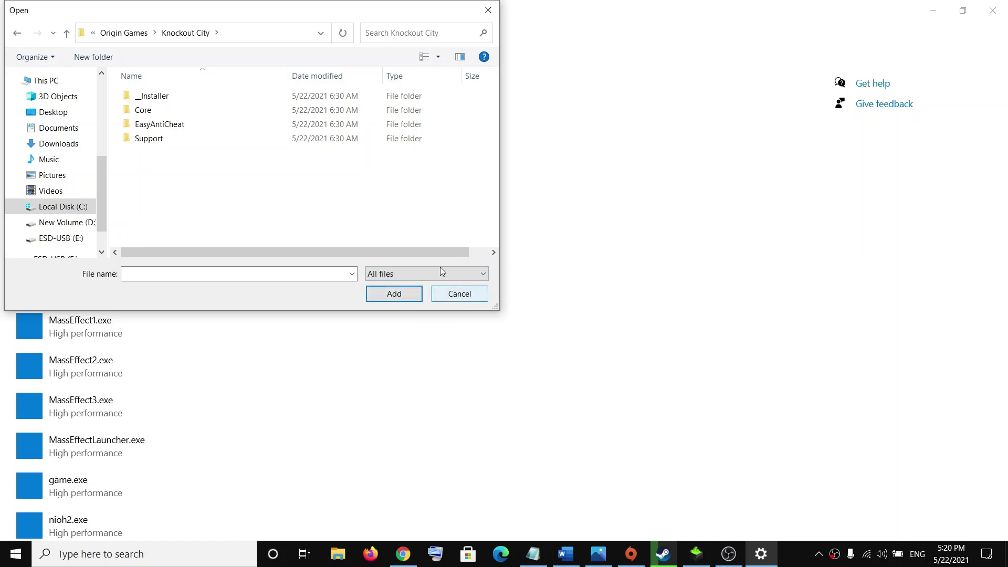
Glance at the Steam and Origin libraries, then cancel the file picker
{"action": "left_click", "coordinate": [664, 554]}
{"action": "left_click", "coordinate": [632, 556]}
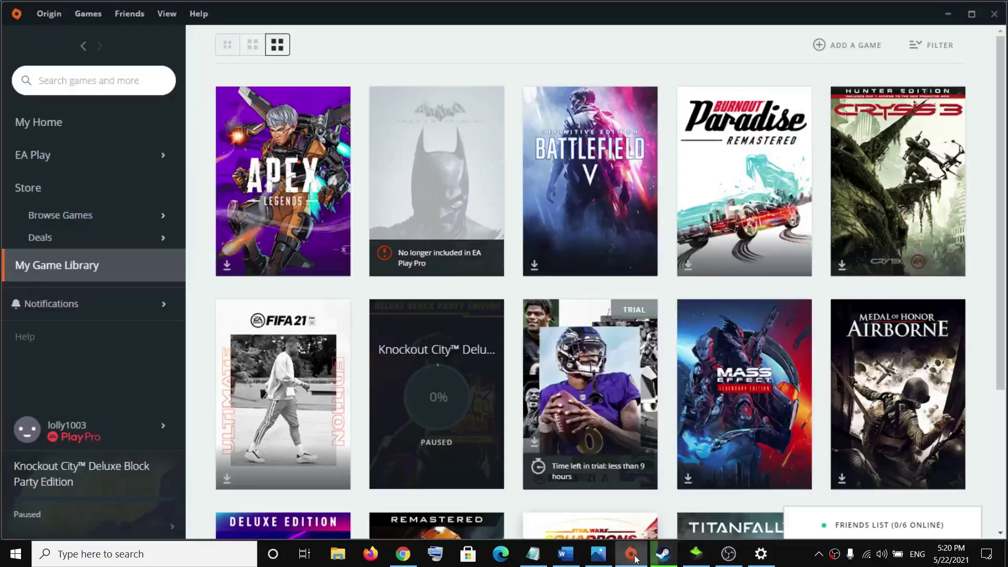
{"action": "left_click", "coordinate": [949, 12]}
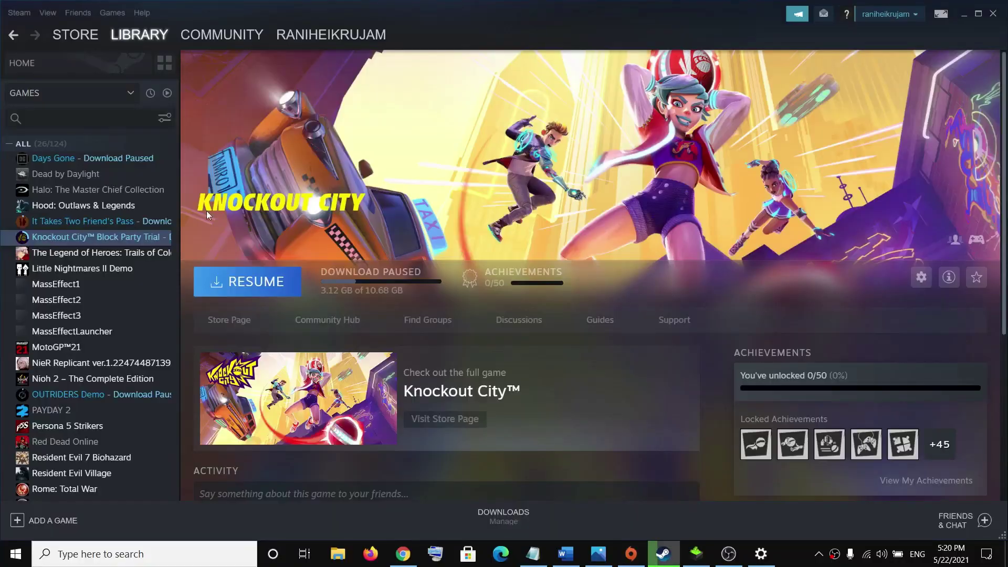
{"action": "left_click", "coordinate": [761, 554]}
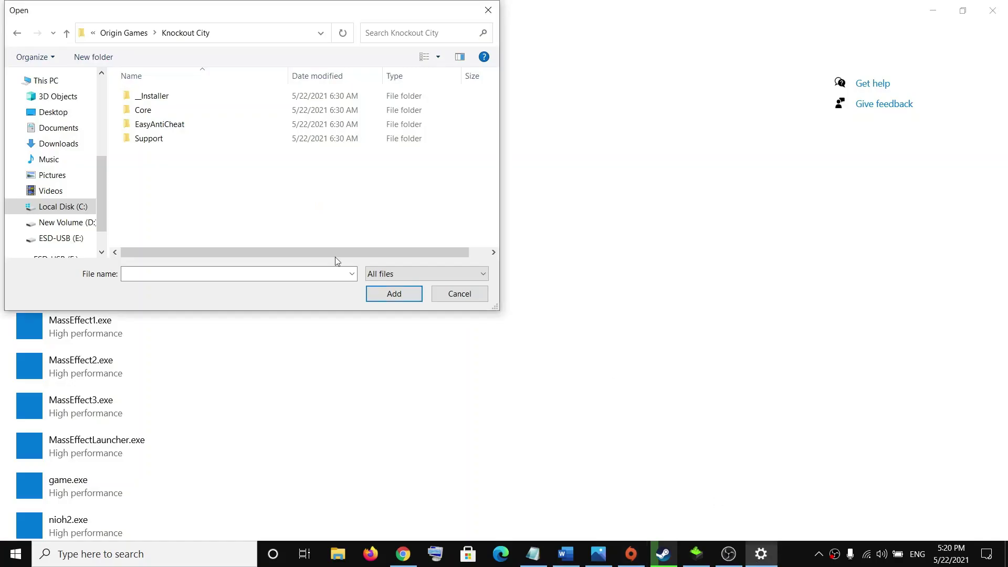
{"action": "left_click", "coordinate": [461, 301]}
Show HITMAN3.exe's High performance preference, close Settings, and highlight Step 3's Intel graphics advice
{"action": "left_click", "coordinate": [158, 247]}
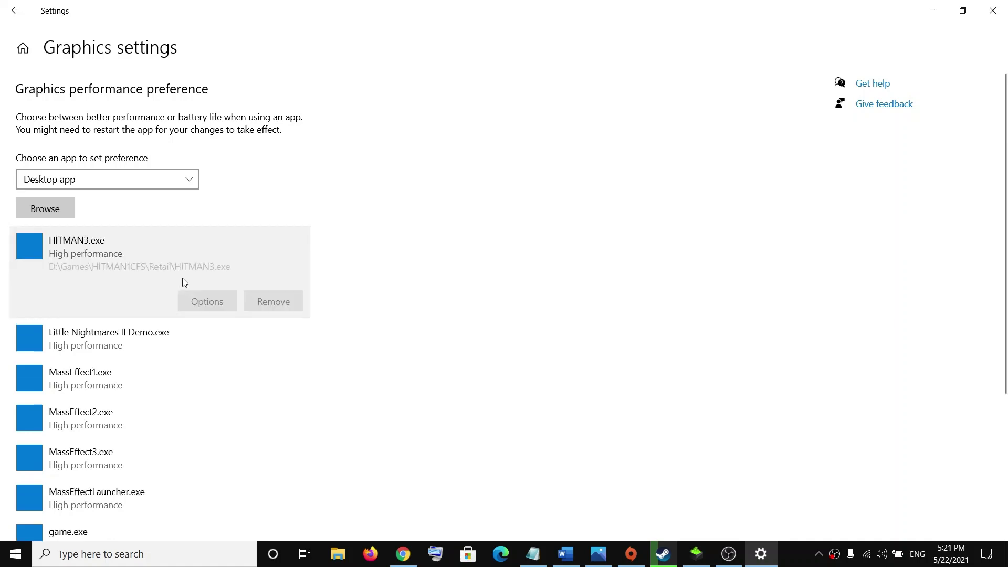
{"action": "left_click", "coordinate": [210, 304]}
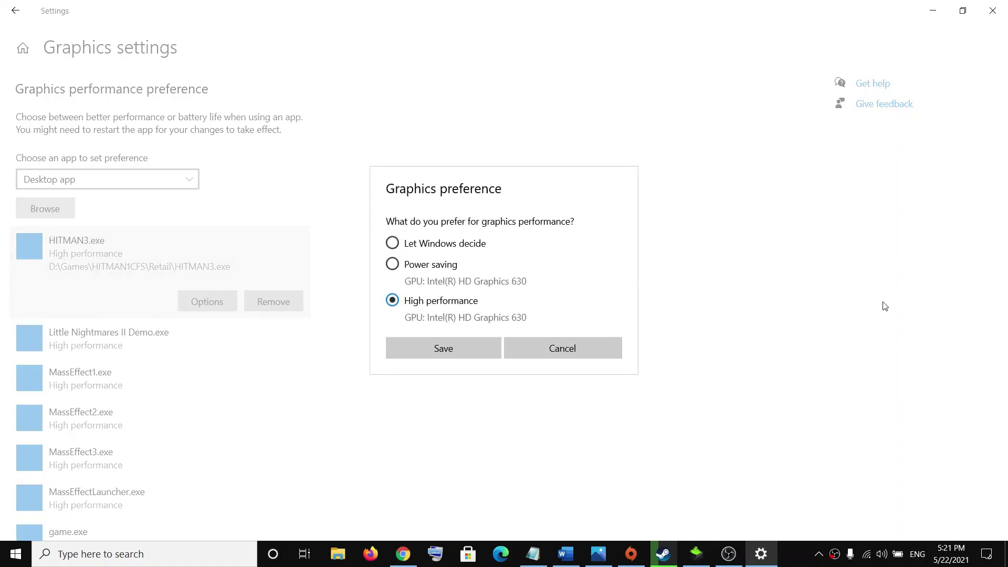
{"action": "left_click", "coordinate": [992, 10]}
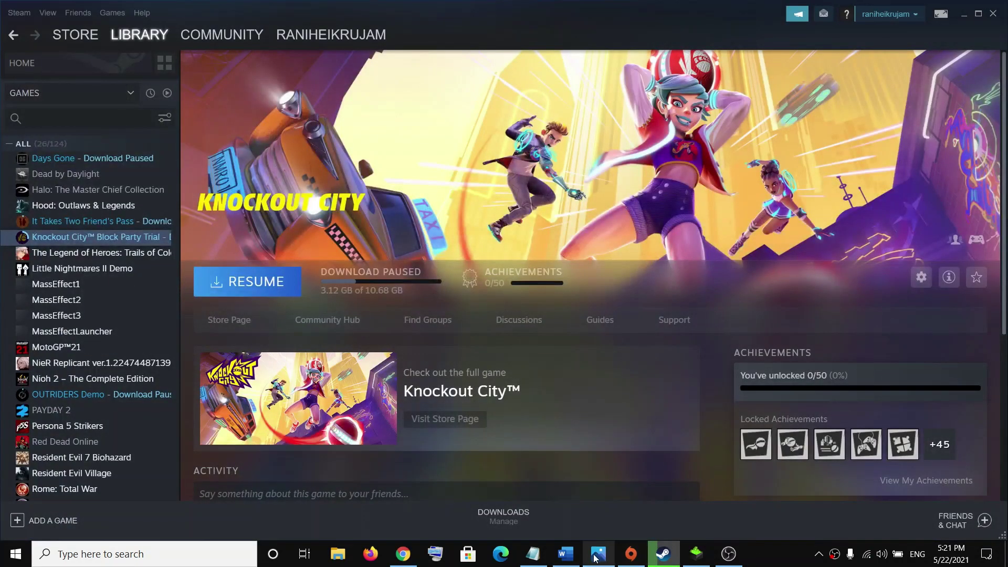
{"action": "left_click", "coordinate": [566, 554]}
{"action": "left_click_drag", "start_coordinate": [600, 383], "coordinate": [418, 441]}
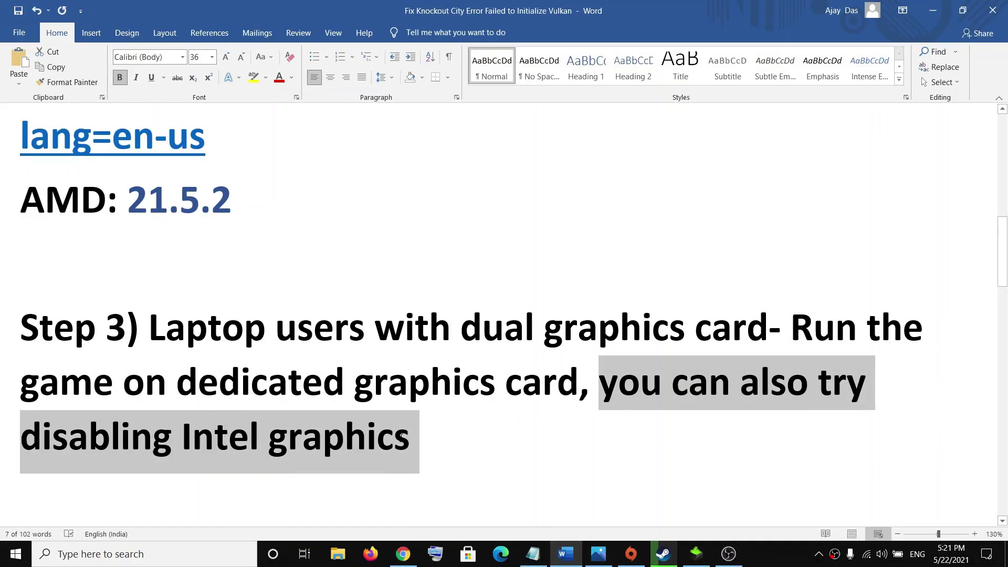
Open Device Manager and enable the NVIDIA GeForce GTX 1050 display adapter
{"action": "right_click", "coordinate": [15, 554]}
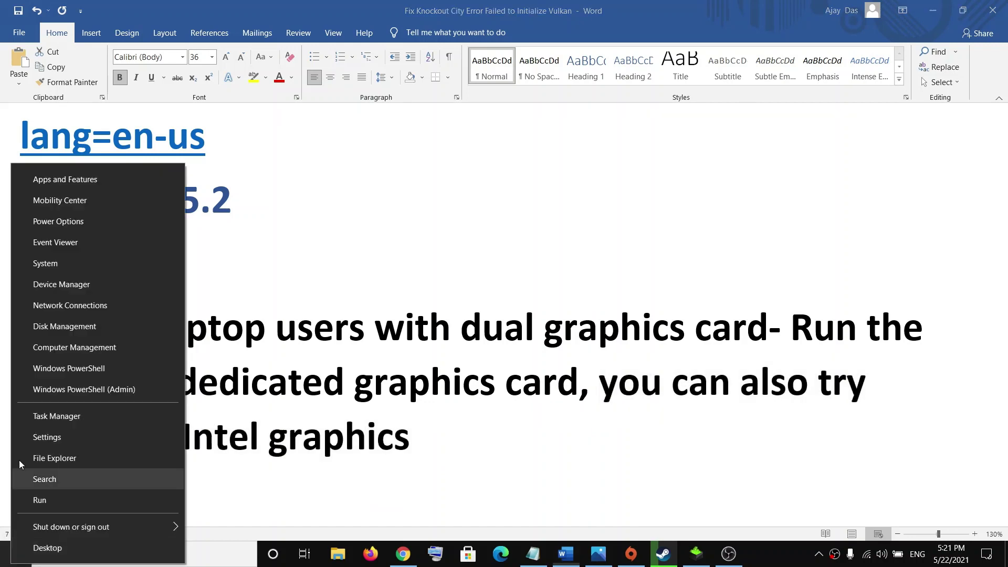
{"action": "left_click", "coordinate": [61, 284]}
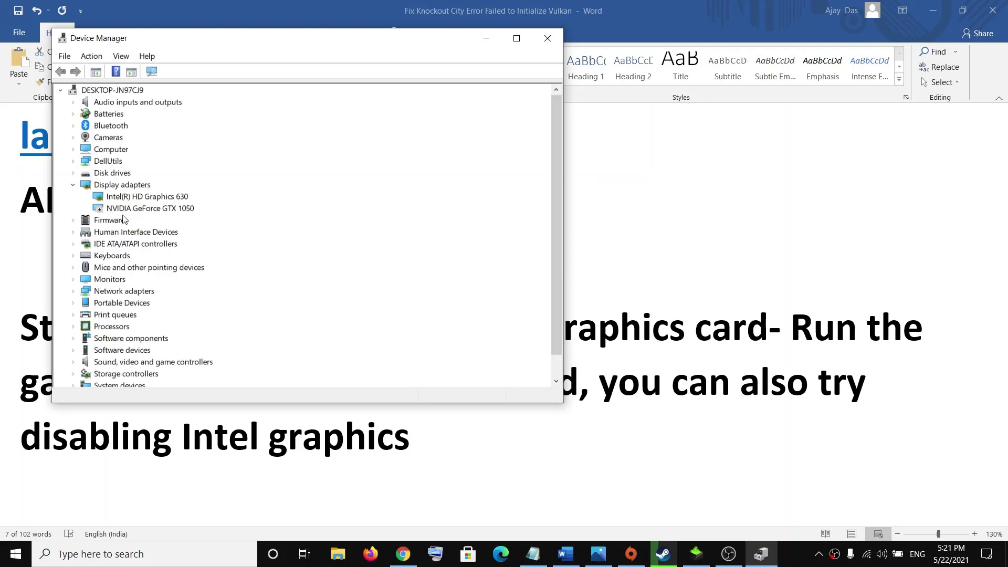
{"action": "right_click", "coordinate": [113, 210]}
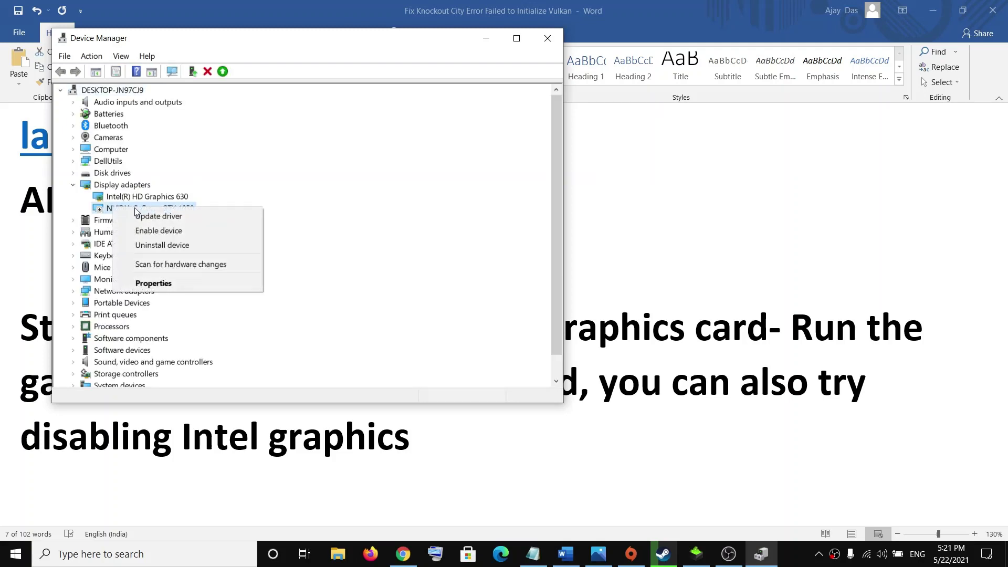
{"action": "left_click", "coordinate": [160, 231]}
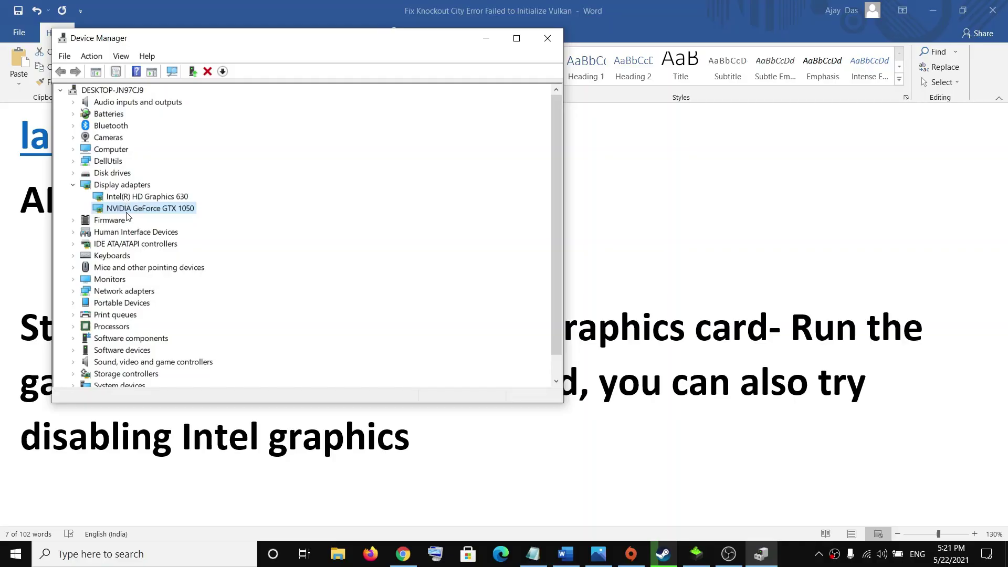
Disable the Intel HD Graphics 630 display adapter
{"action": "left_click", "coordinate": [139, 200]}
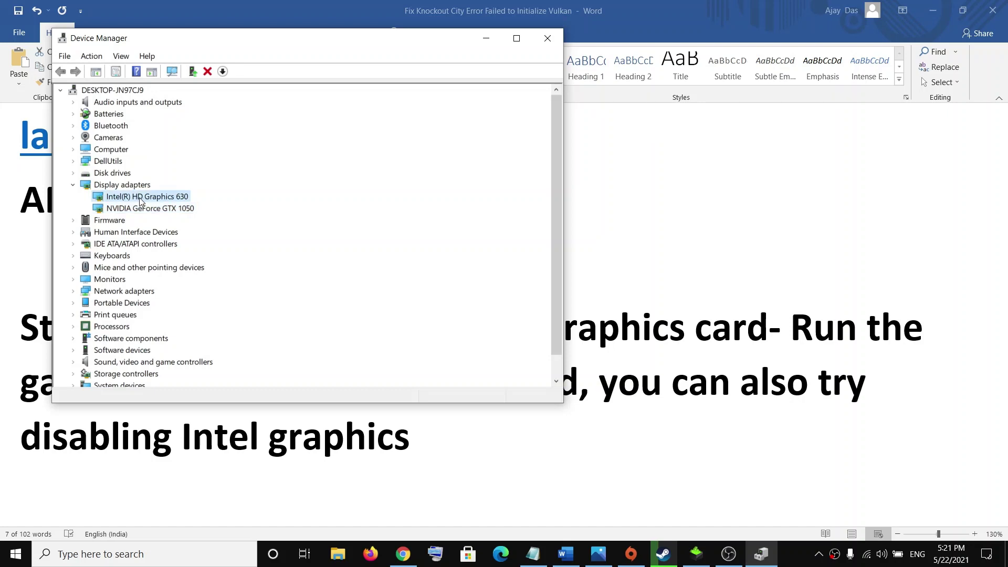
{"action": "right_click", "coordinate": [139, 199]}
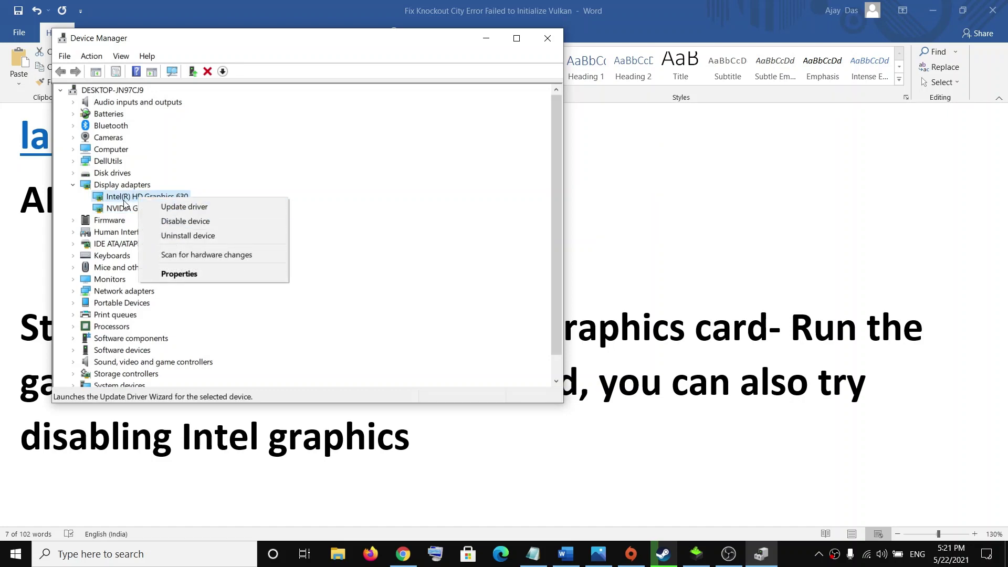
{"action": "right_click", "coordinate": [187, 199]}
{"action": "left_click", "coordinate": [176, 222]}
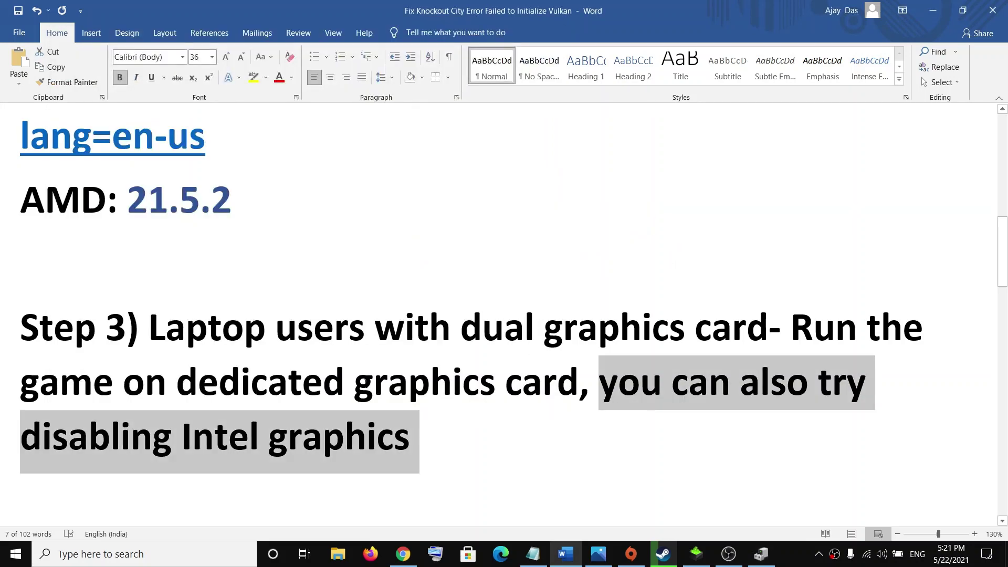
Highlight the Step 4 'Update Windows 10' heading in the guide
{"action": "left_click", "coordinate": [363, 382]}
{"action": "scroll", "coordinate": [378, 357], "scroll_direction": "down", "scroll_amount": 3}
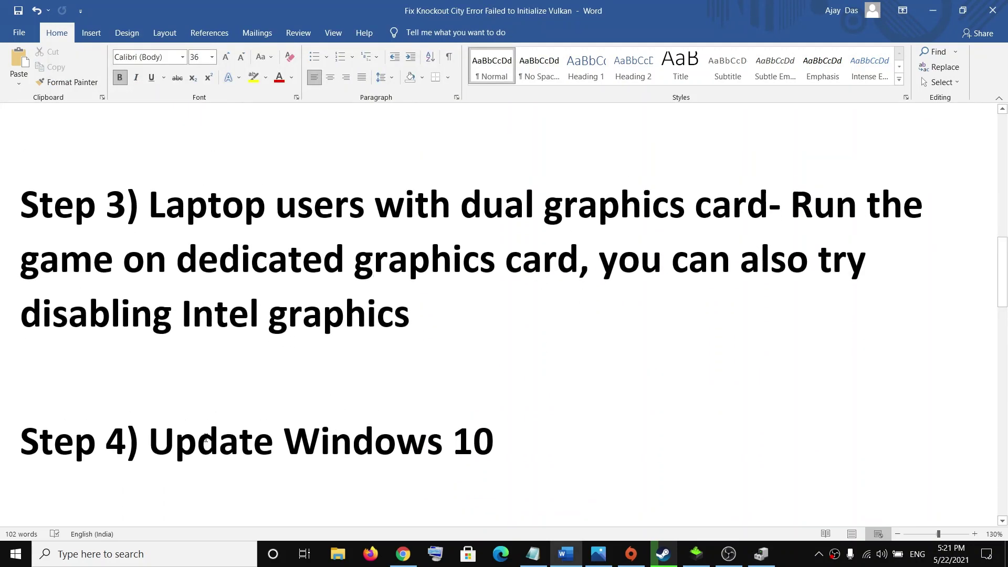
{"action": "left_click_drag", "start_coordinate": [177, 452], "coordinate": [227, 490]}
Check Windows Update under Settings > Update & Security, then close Settings
{"action": "left_click", "coordinate": [16, 554]}
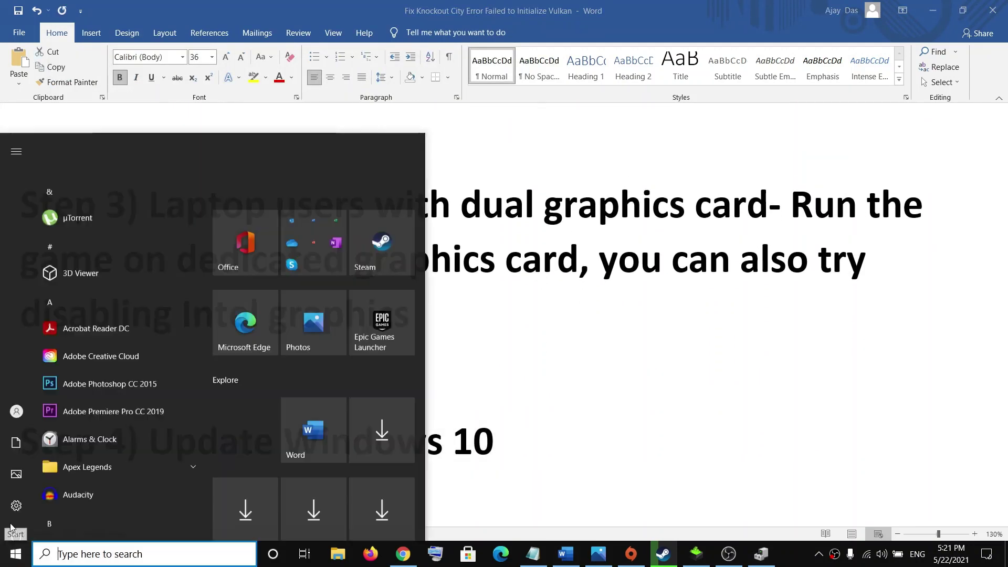
{"action": "left_click", "coordinate": [16, 492]}
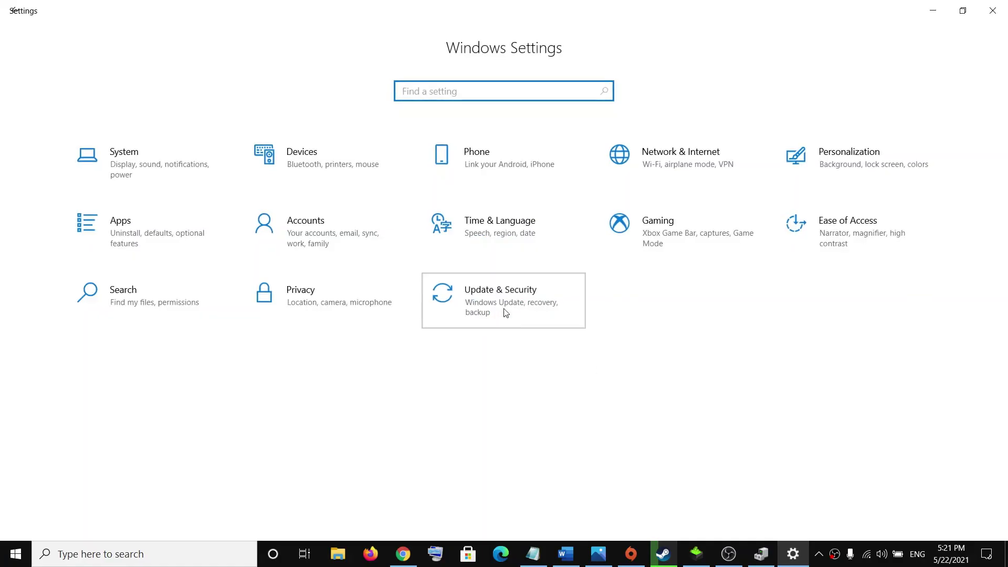
{"action": "left_click", "coordinate": [506, 313]}
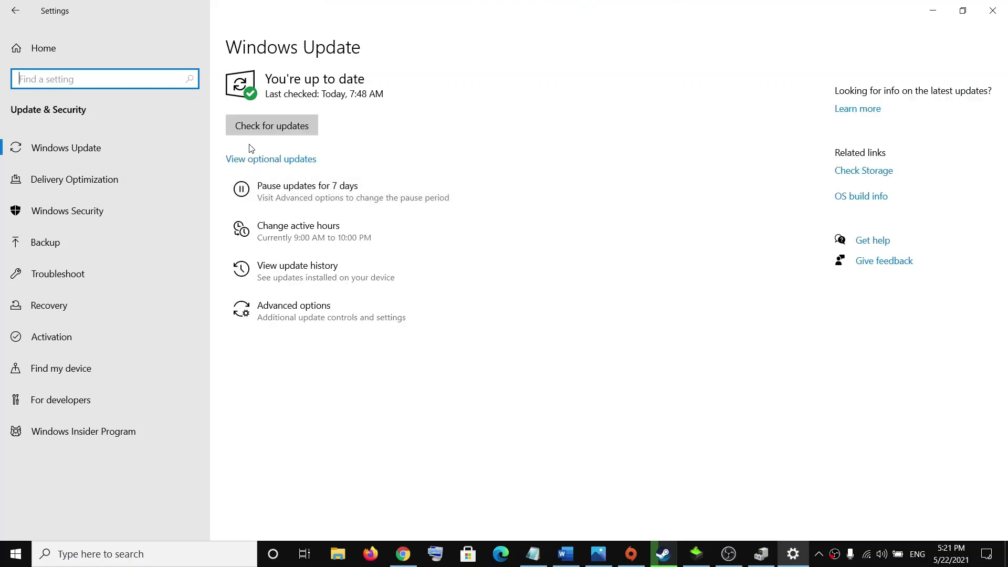
{"action": "left_click", "coordinate": [996, 11]}
{"action": "scroll", "coordinate": [308, 371], "scroll_direction": "down", "scroll_amount": 5}
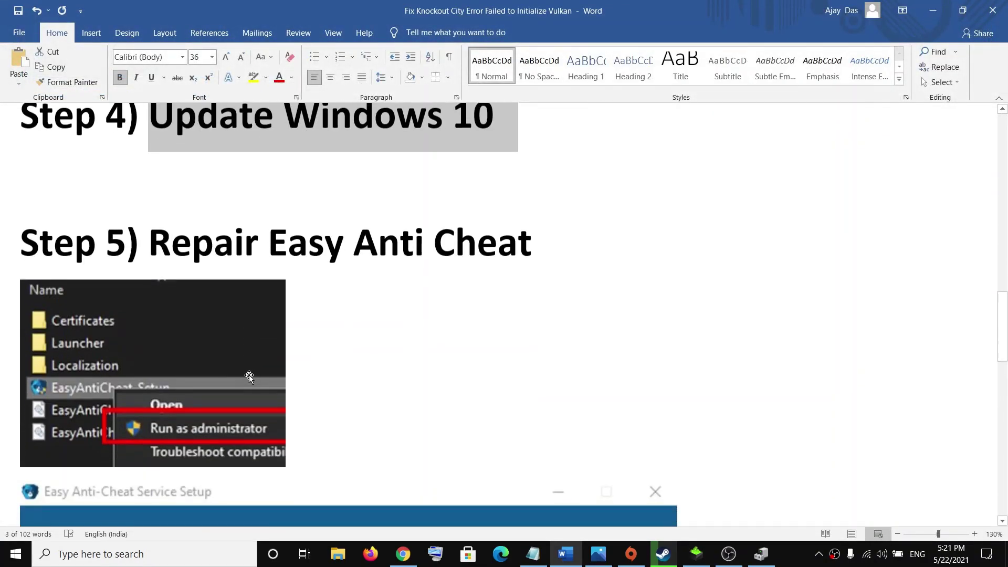
Highlight the Step 5 'Repair Easy Anti Cheat' heading, then show This PC in File Explorer
{"action": "left_click_drag", "start_coordinate": [150, 242], "coordinate": [496, 241]}
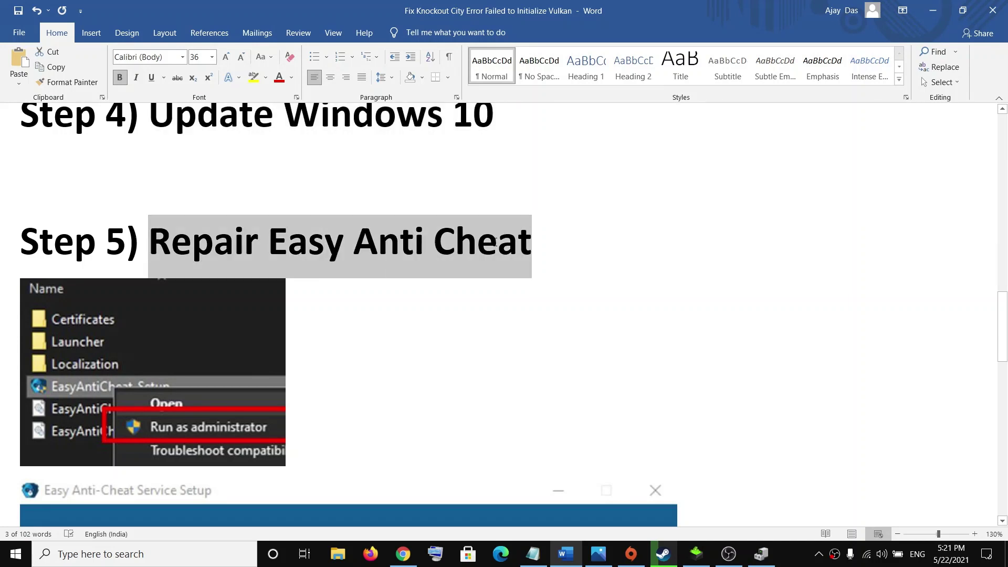
{"action": "scroll", "coordinate": [304, 371], "scroll_direction": "down", "scroll_amount": 3}
{"action": "scroll", "coordinate": [304, 372], "scroll_direction": "up", "scroll_amount": 1}
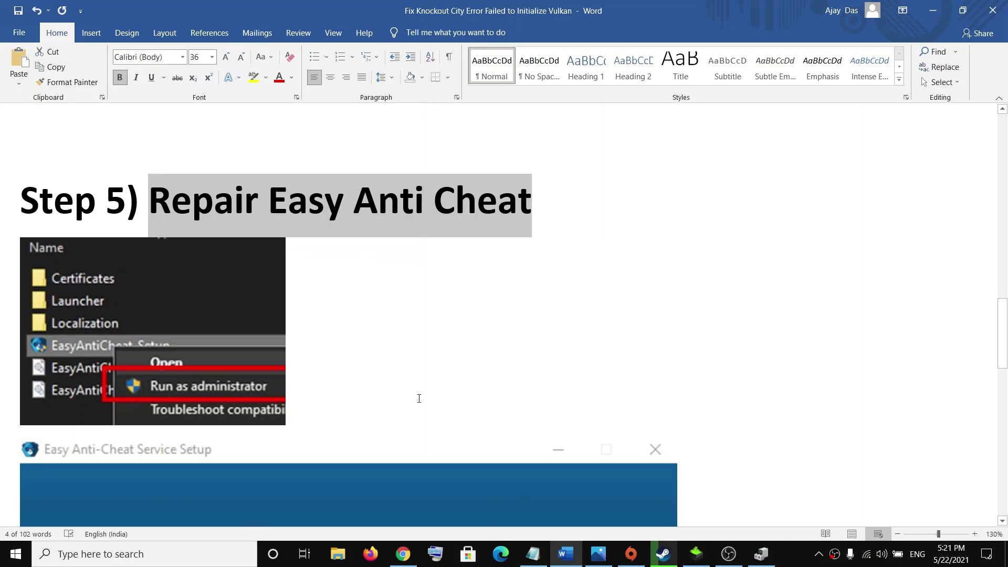
{"action": "left_click", "coordinate": [338, 554]}
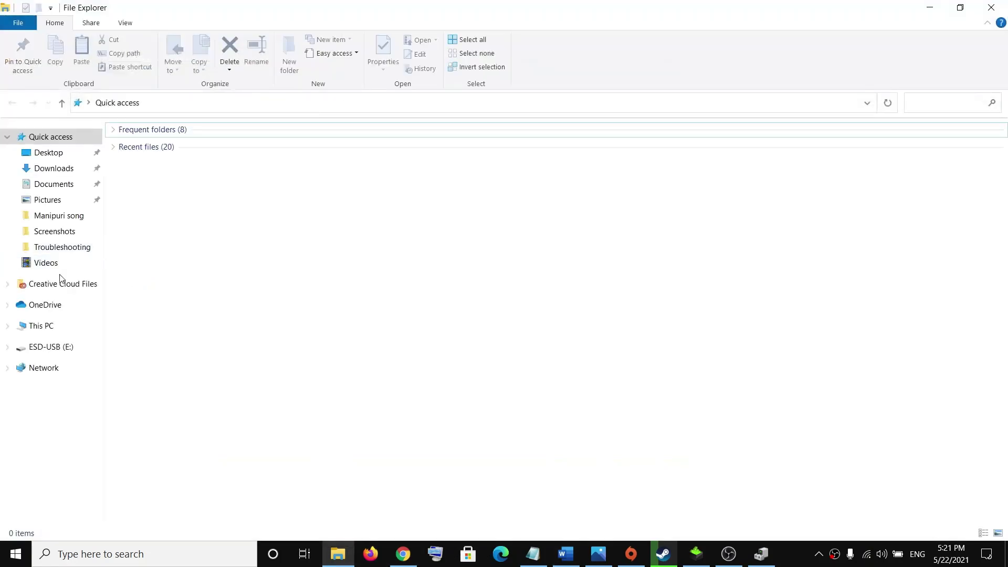
{"action": "left_click", "coordinate": [54, 327]}
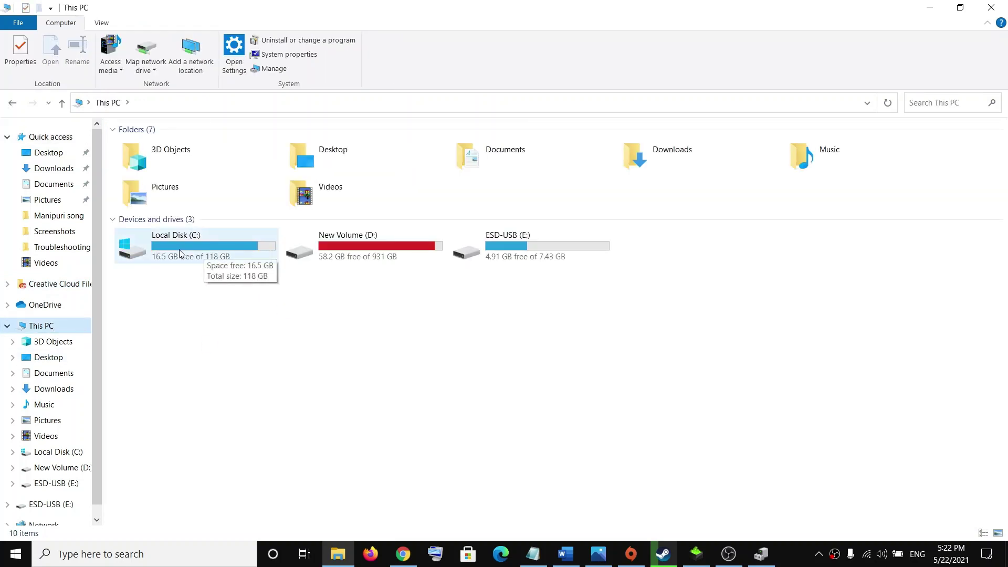
Open C:\Program Files (x86)\Origin Games\Knockout City\EasyAntiCheat, then switch back to Word
{"action": "double_click", "coordinate": [210, 252]}
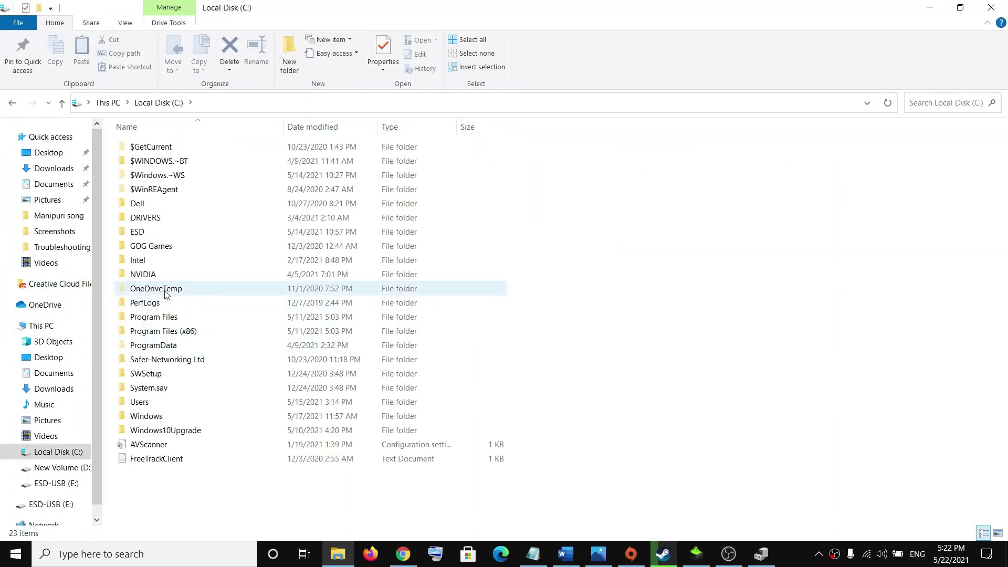
{"action": "double_click", "coordinate": [137, 332]}
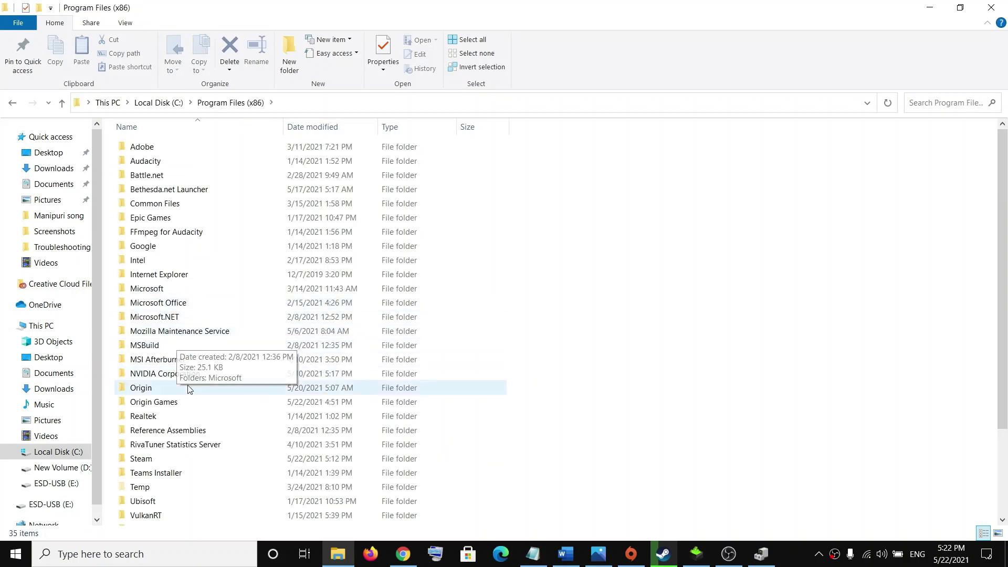
{"action": "double_click", "coordinate": [153, 403]}
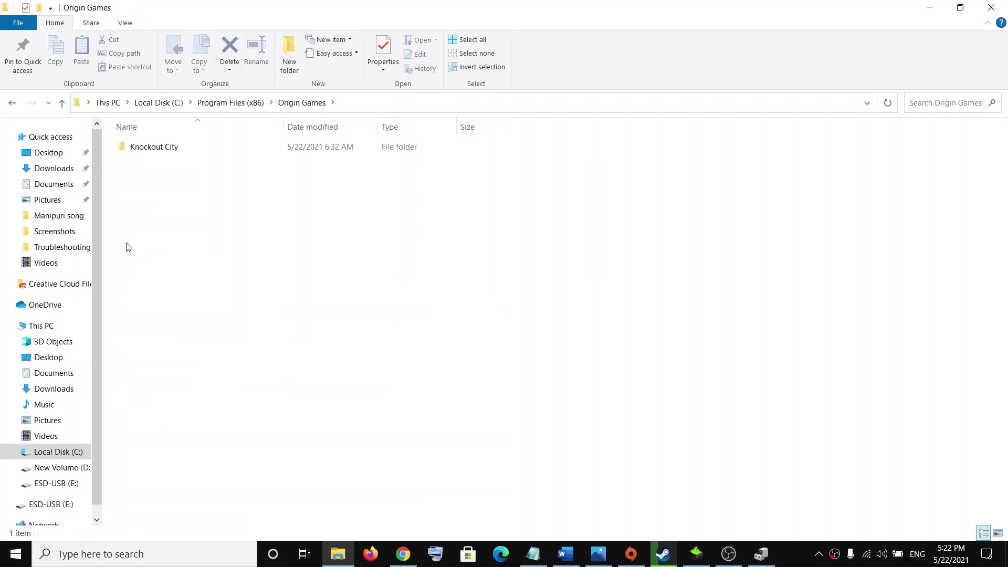
{"action": "double_click", "coordinate": [157, 148]}
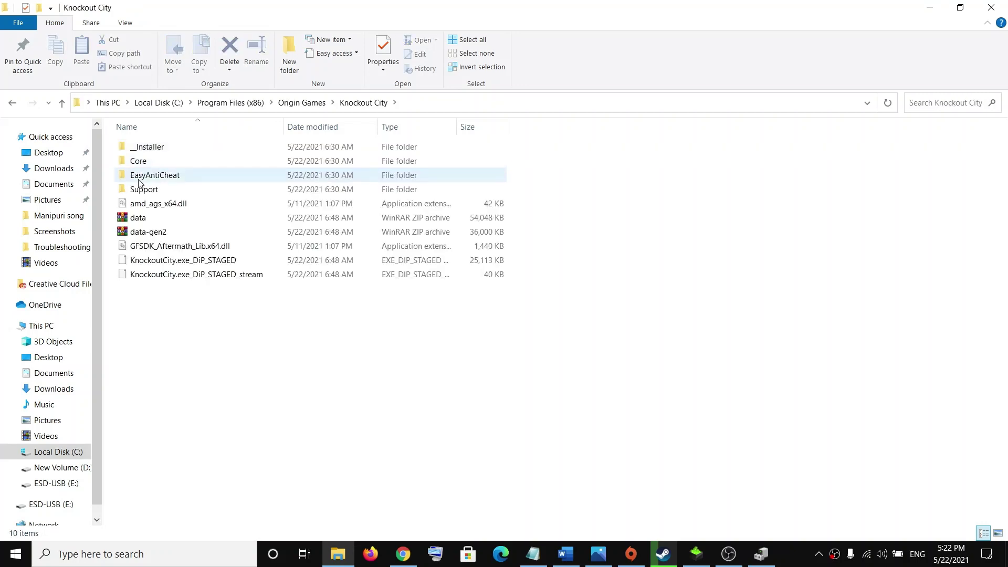
{"action": "left_click", "coordinate": [174, 179]}
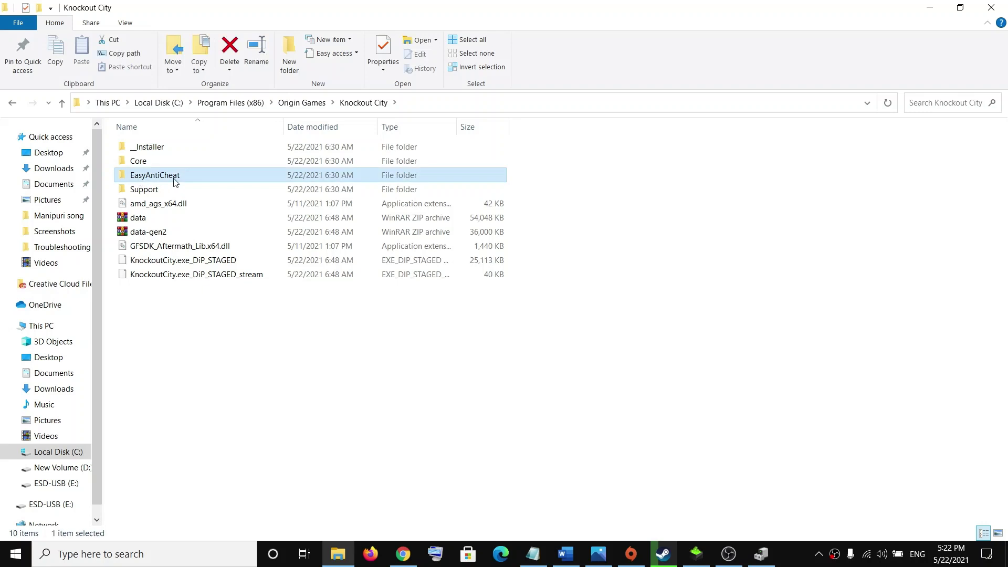
{"action": "double_click", "coordinate": [146, 181]}
{"action": "left_click_drag", "start_coordinate": [298, 301], "coordinate": [138, 151]}
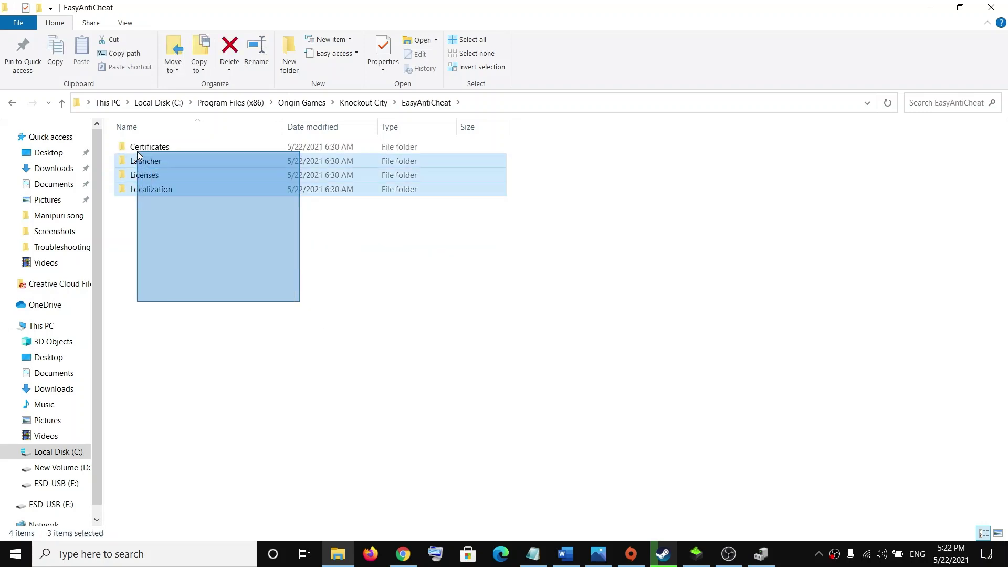
{"action": "key", "text": "alt+Tab"}
{"action": "key", "text": "alt+Tab"}
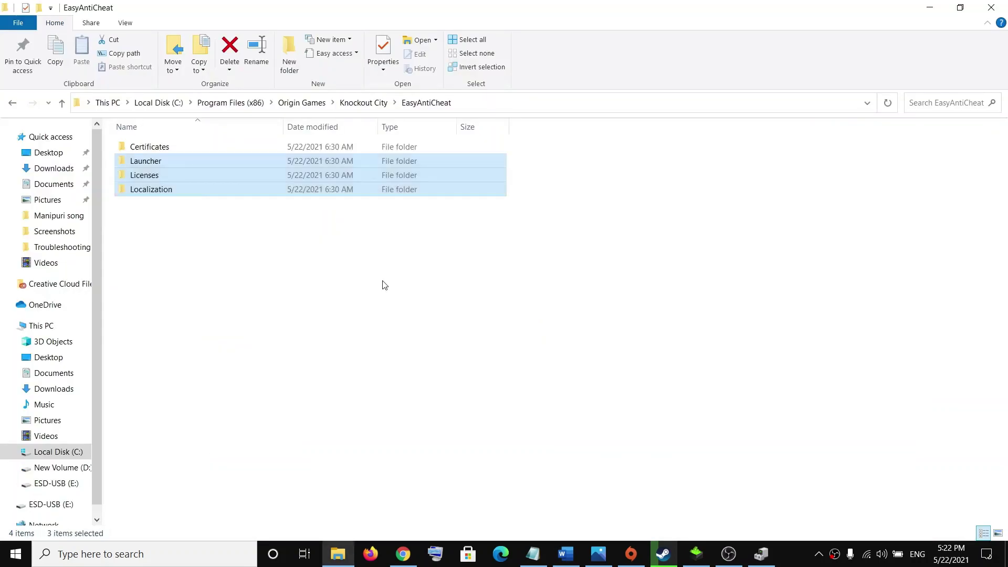
{"action": "key", "text": "alt+Tab"}
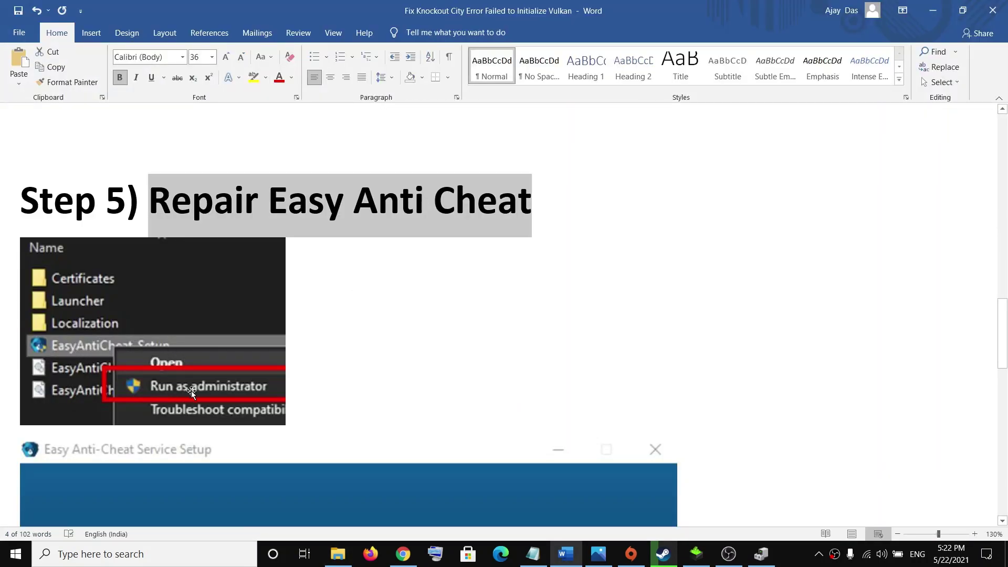
Scroll through the Easy Anti-Cheat Repair Service screenshots and highlight the Step 6 'Verify or repair the game files' heading
{"action": "scroll", "coordinate": [402, 381], "scroll_direction": "down", "scroll_amount": 2}
{"action": "scroll", "coordinate": [401, 382], "scroll_direction": "down", "scroll_amount": 8}
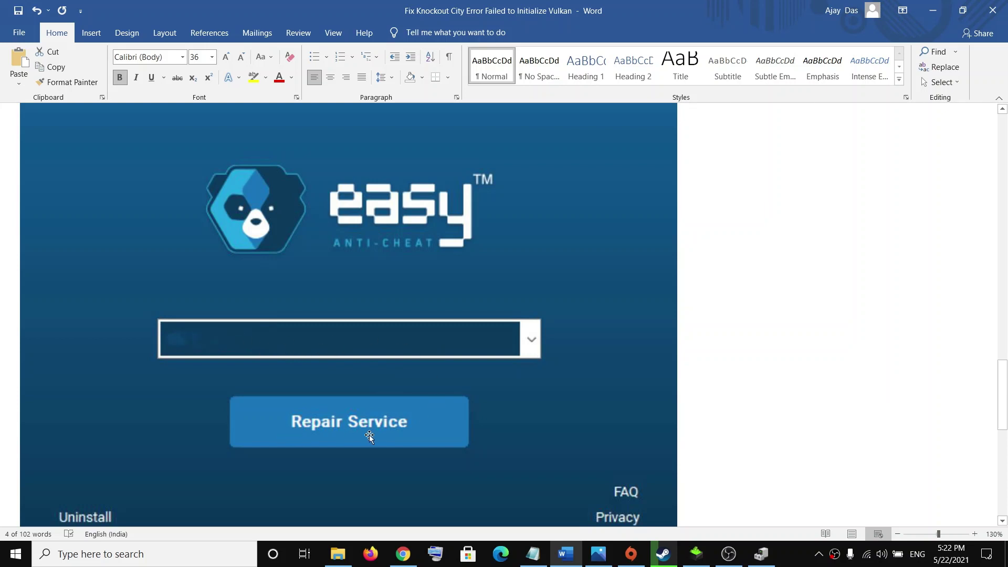
{"action": "scroll", "coordinate": [512, 405], "scroll_direction": "down", "scroll_amount": 3}
{"action": "scroll", "coordinate": [489, 382], "scroll_direction": "up", "scroll_amount": 1}
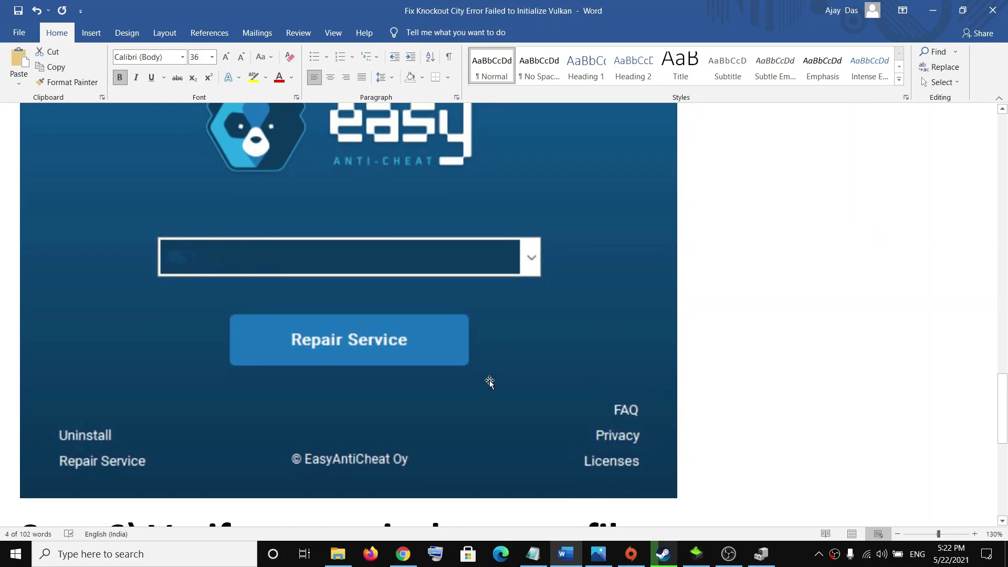
{"action": "scroll", "coordinate": [490, 382], "scroll_direction": "up", "scroll_amount": 5}
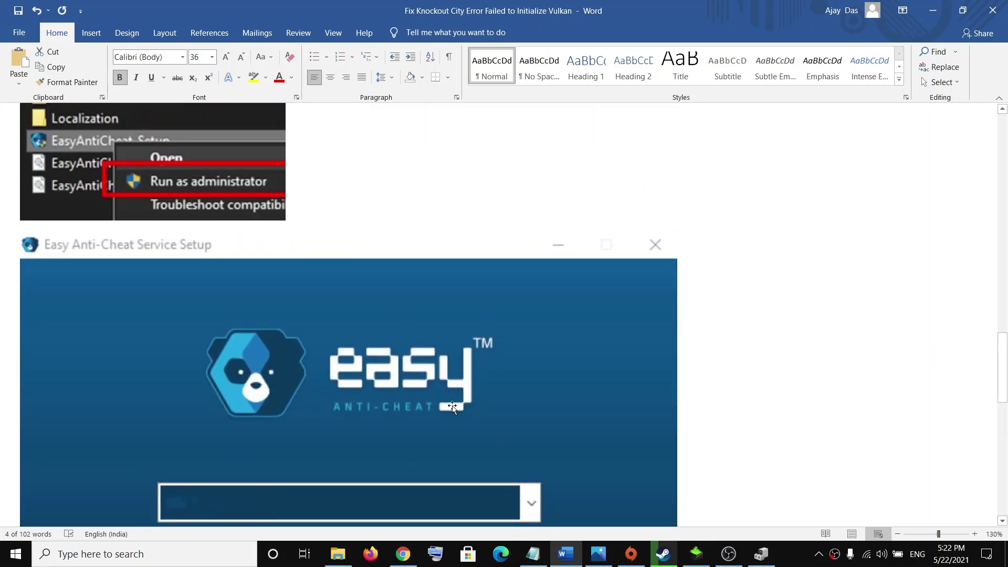
{"action": "scroll", "coordinate": [452, 407], "scroll_direction": "down", "scroll_amount": 5}
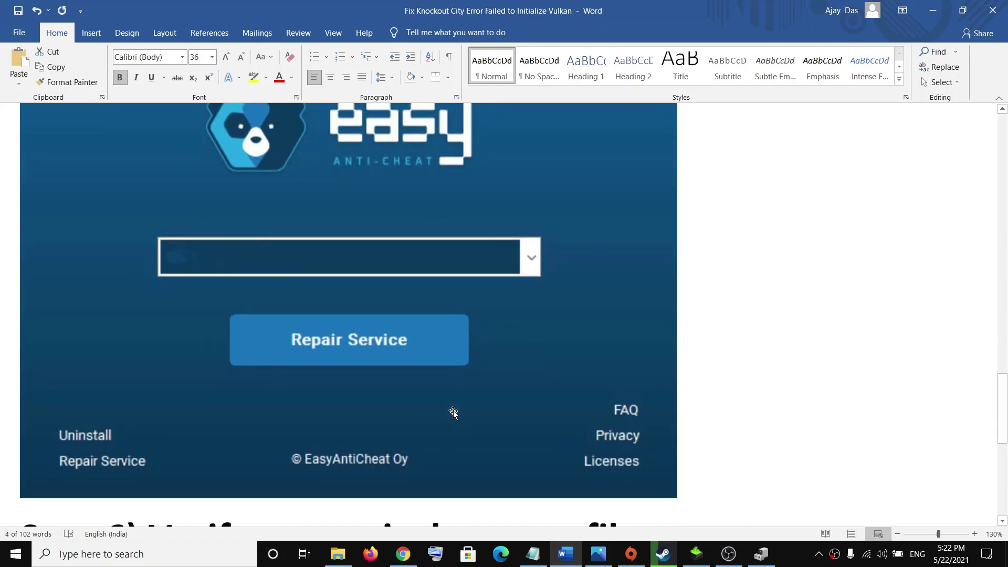
{"action": "scroll", "coordinate": [412, 428], "scroll_direction": "up", "scroll_amount": 6}
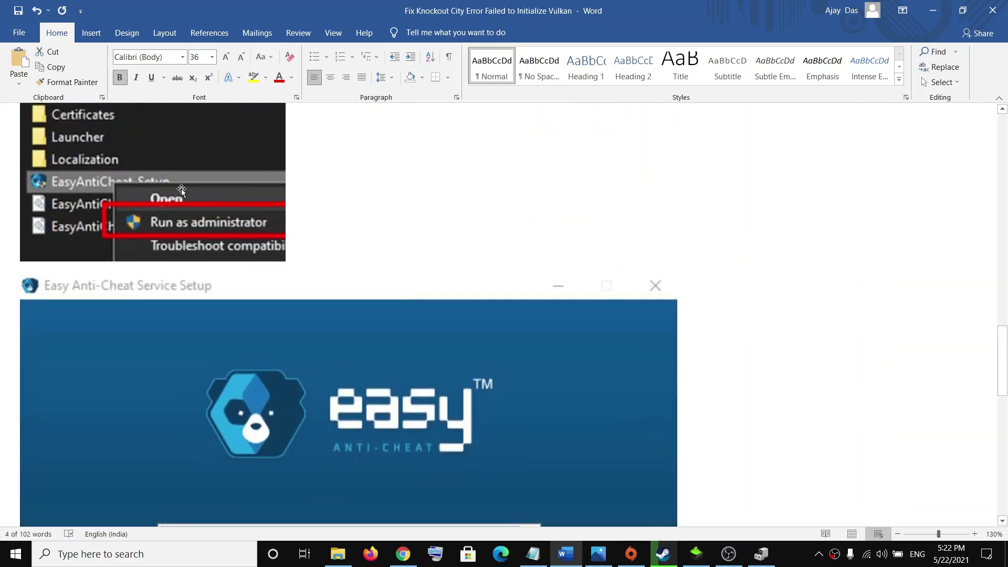
{"action": "scroll", "coordinate": [456, 376], "scroll_direction": "down", "scroll_amount": 6}
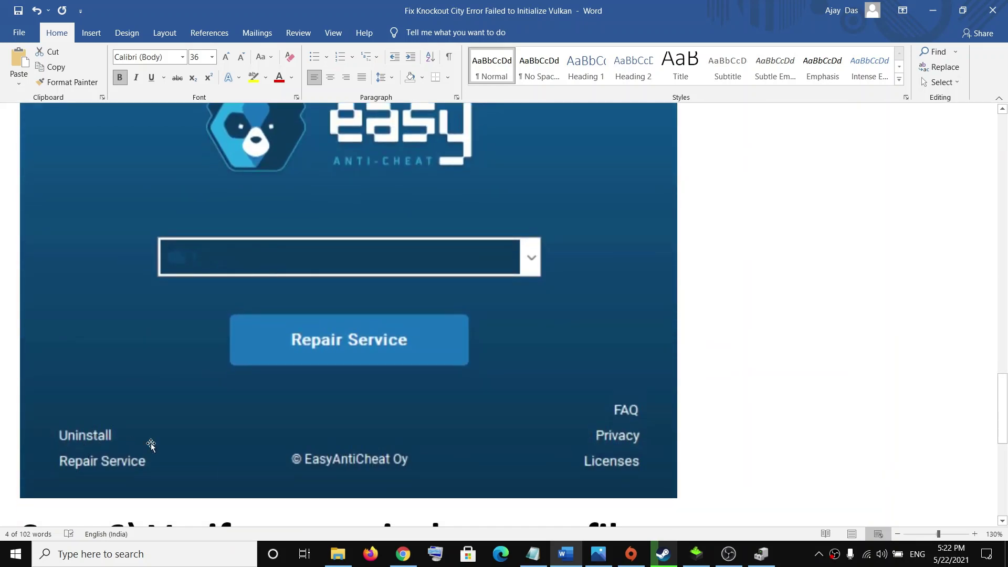
{"action": "scroll", "coordinate": [465, 355], "scroll_direction": "down", "scroll_amount": 3}
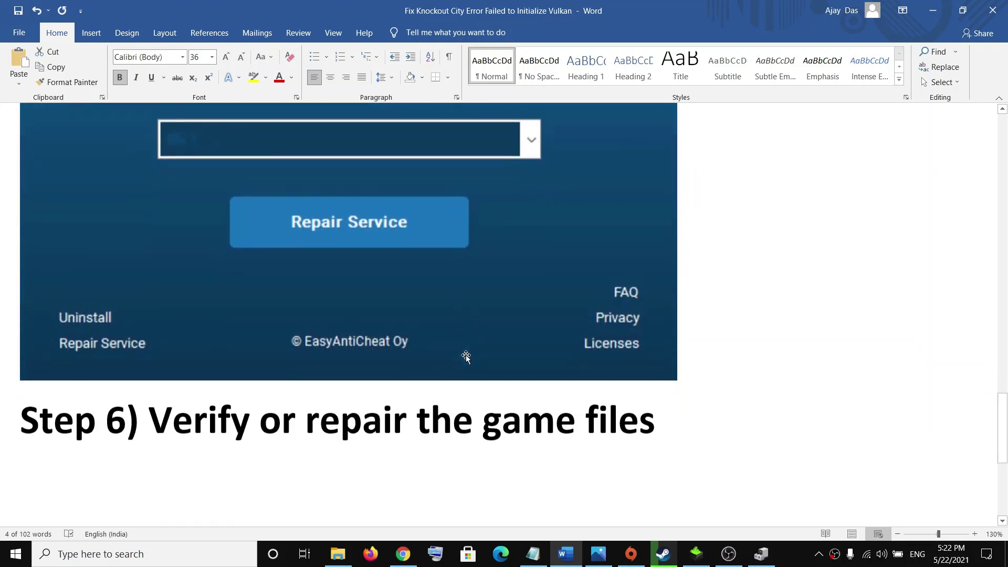
{"action": "left_click_drag", "start_coordinate": [150, 420], "coordinate": [585, 420]}
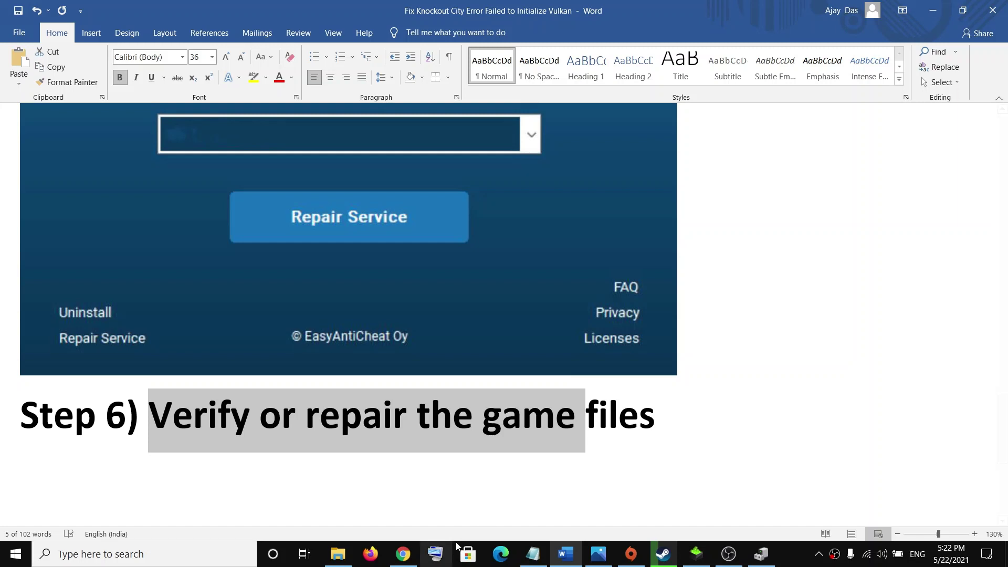
Show the action menu for the paused Knockout City game in Origin's library, then put Origin away
{"action": "left_click", "coordinate": [631, 554]}
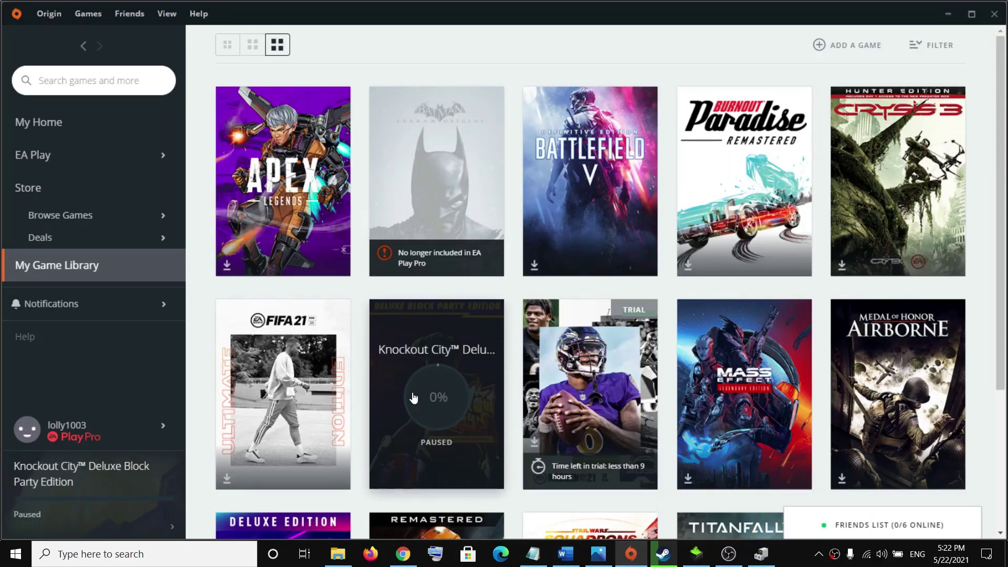
{"action": "right_click", "coordinate": [438, 372]}
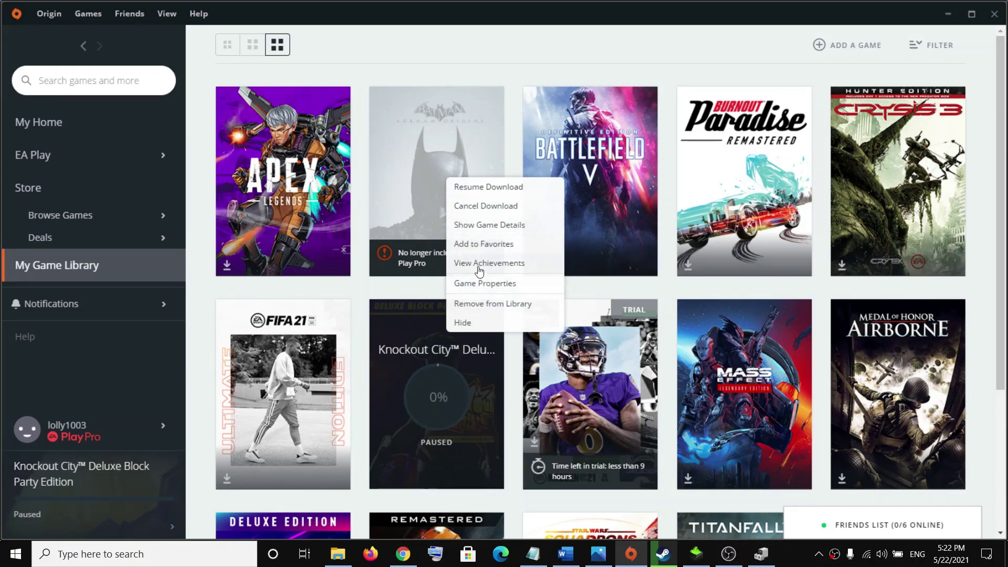
{"action": "left_click", "coordinate": [949, 14]}
View the Local Files page of Knockout City Block Party Trial's Steam properties, then close it
{"action": "left_click", "coordinate": [666, 557]}
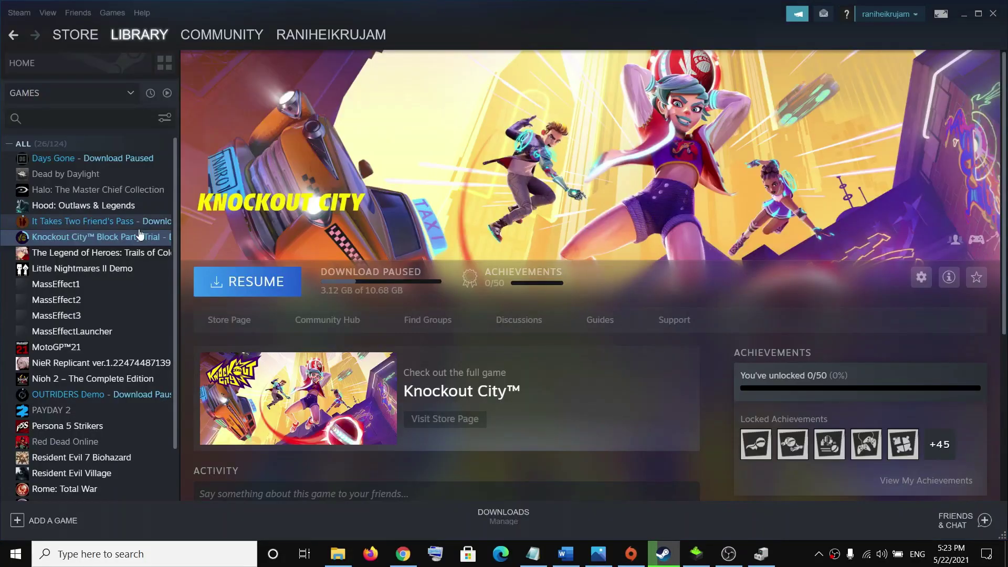
{"action": "right_click", "coordinate": [77, 240]}
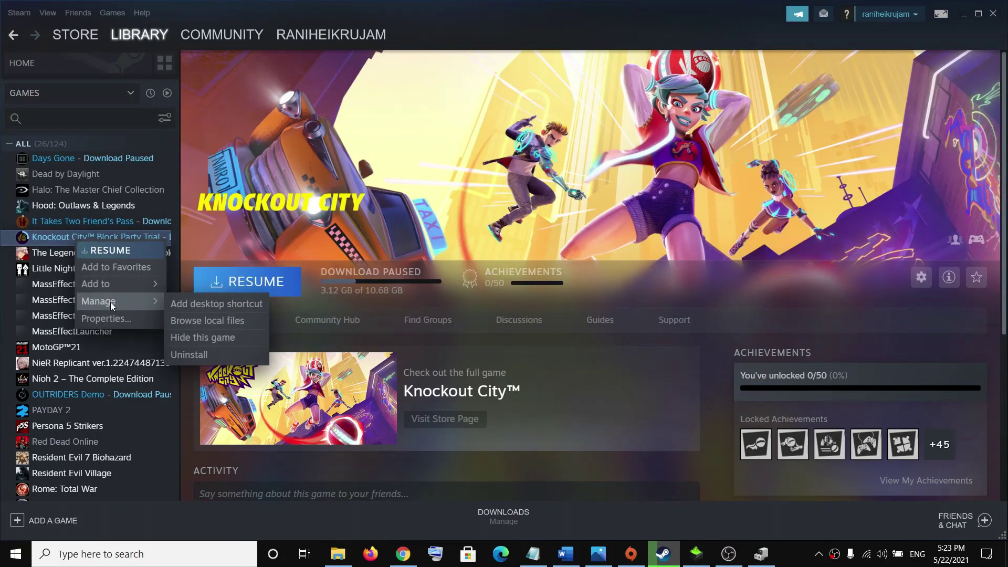
{"action": "left_click", "coordinate": [105, 318]}
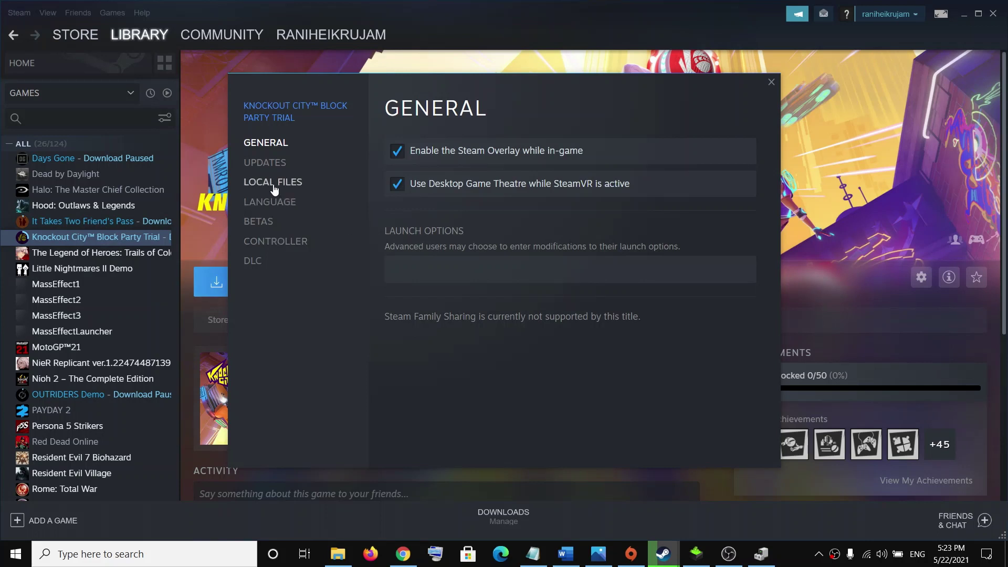
{"action": "left_click", "coordinate": [273, 183]}
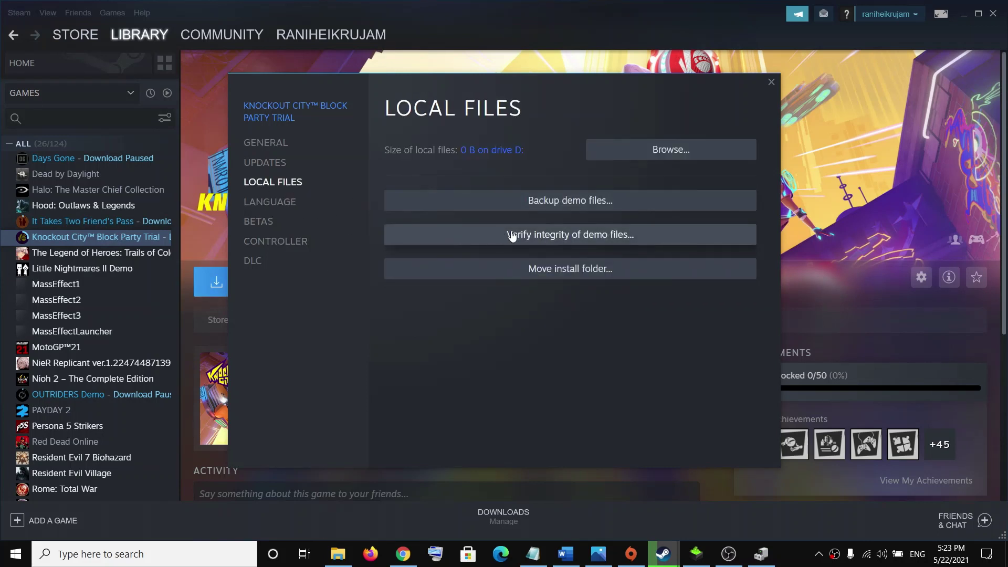
{"action": "left_click", "coordinate": [771, 83]}
Minimize Steam and highlight the Step 7 heading about allowing the game exe through Windows security
{"action": "left_click", "coordinate": [967, 16]}
{"action": "scroll", "coordinate": [278, 422], "scroll_direction": "down", "scroll_amount": 5}
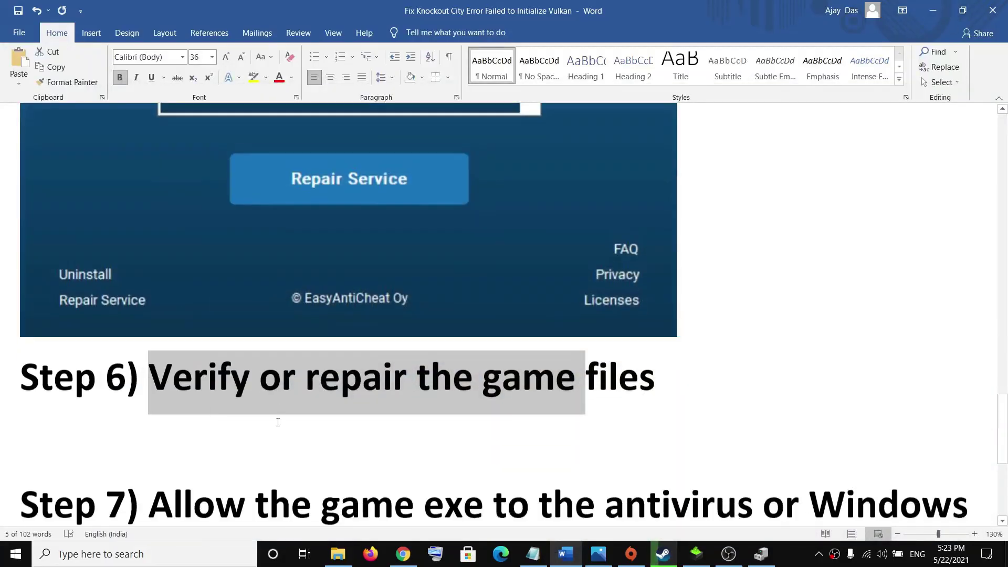
{"action": "scroll", "coordinate": [278, 422], "scroll_direction": "up", "scroll_amount": 2}
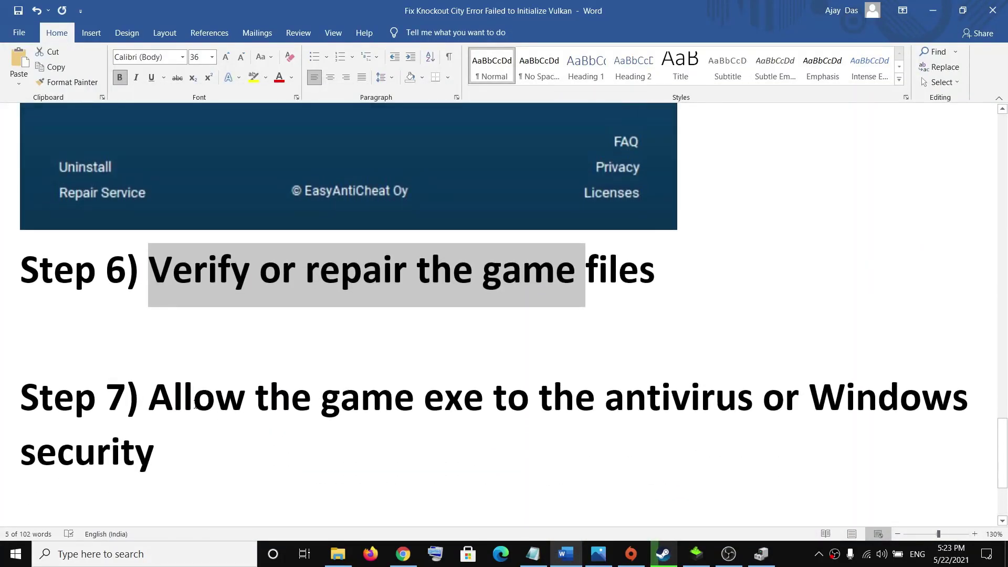
{"action": "left_click_drag", "start_coordinate": [160, 398], "coordinate": [699, 413]}
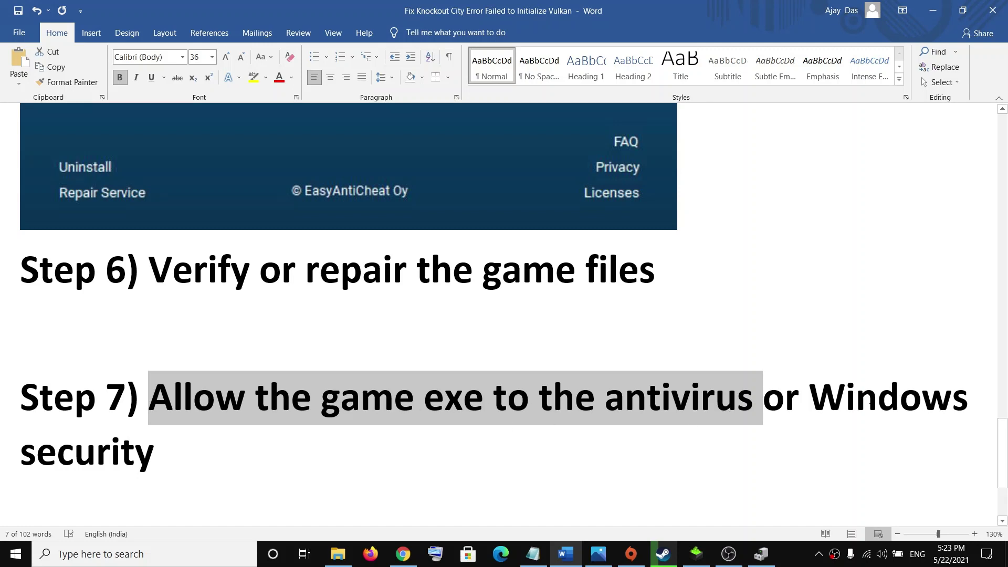
{"action": "left_click_drag", "start_coordinate": [820, 400], "coordinate": [949, 429]}
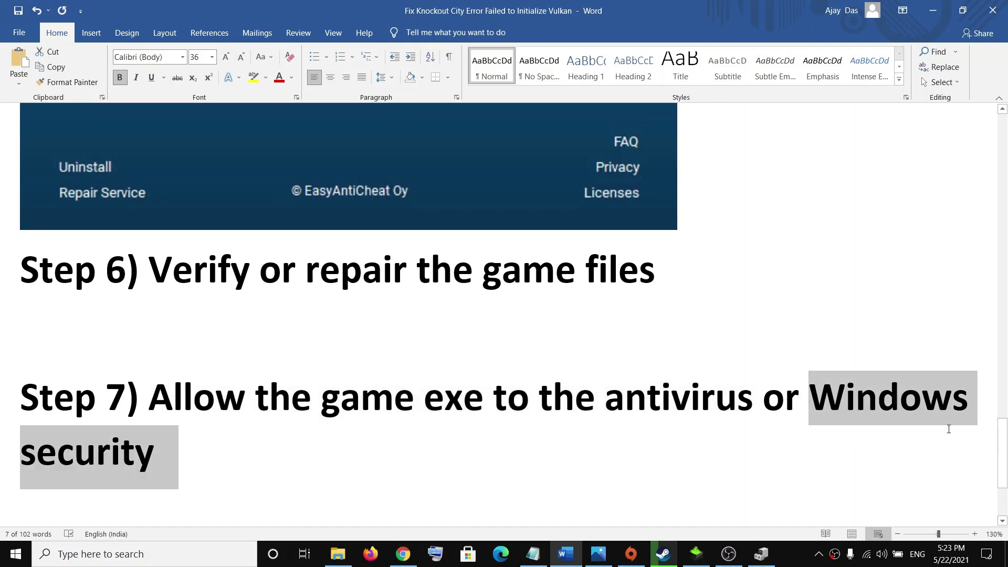
{"action": "left_click", "coordinate": [15, 554]}
Open Settings > Update & Security > Windows Security and launch Virus & threat protection
{"action": "left_click", "coordinate": [50, 495]}
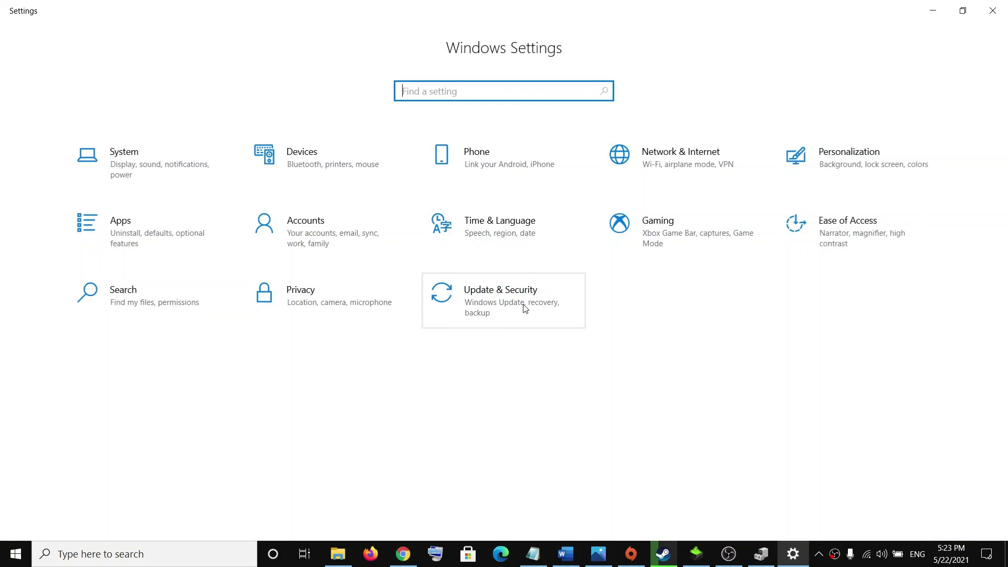
{"action": "left_click", "coordinate": [503, 311]}
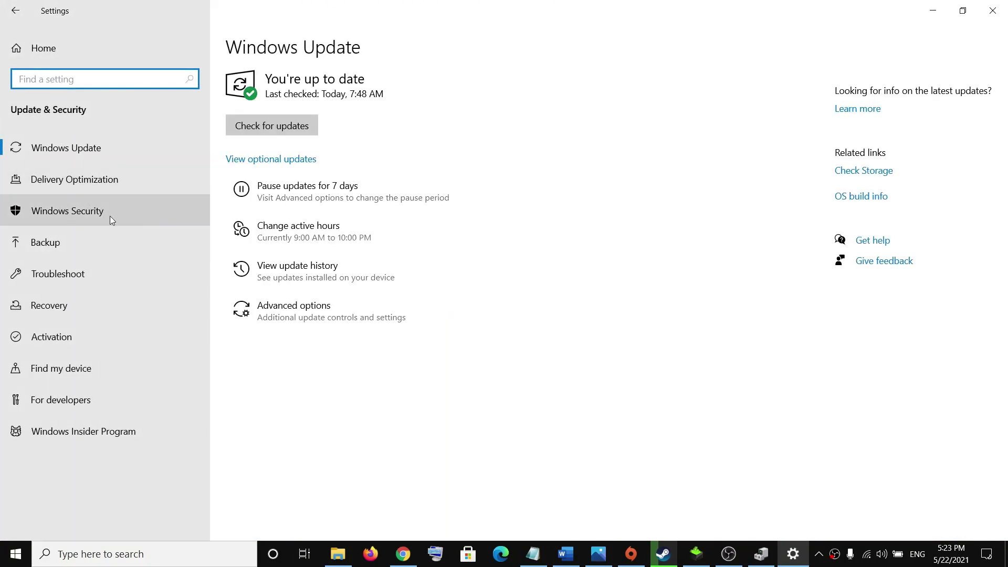
{"action": "left_click", "coordinate": [83, 214]}
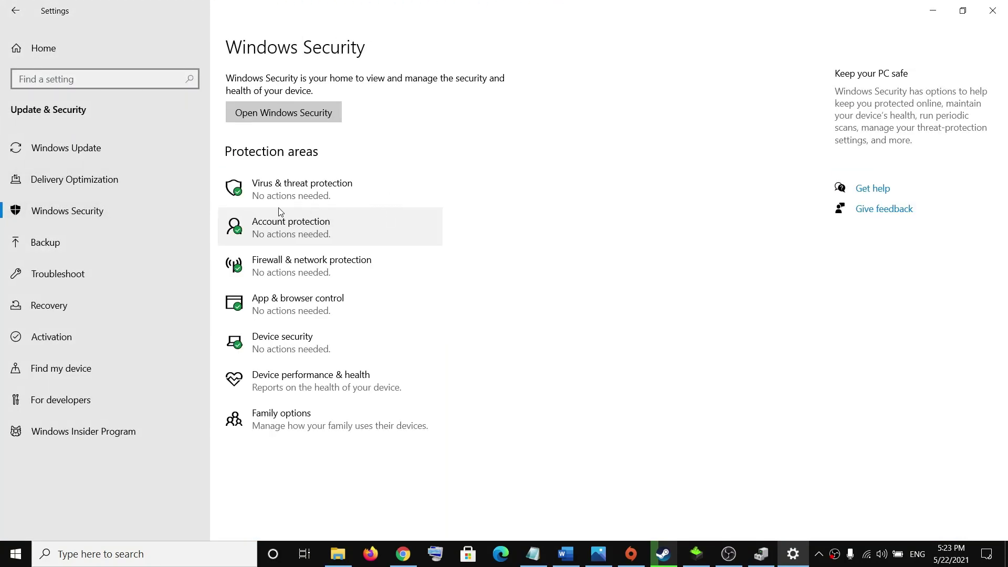
{"action": "left_click", "coordinate": [327, 256]}
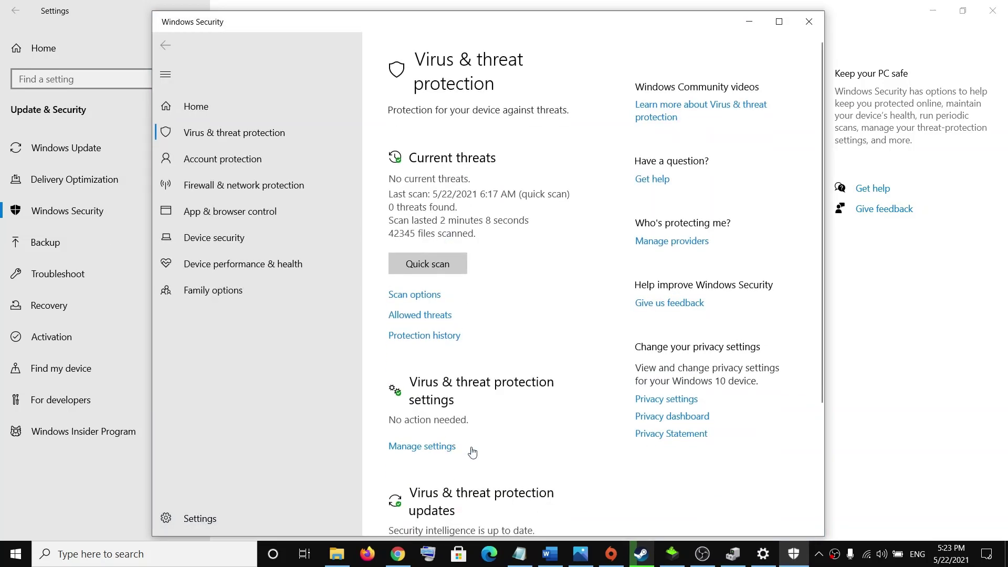
Under Manage ransomware protection, choose Add an allowed app > Browse all apps for Controlled folder access
{"action": "scroll", "coordinate": [473, 452], "scroll_direction": "down", "scroll_amount": 3}
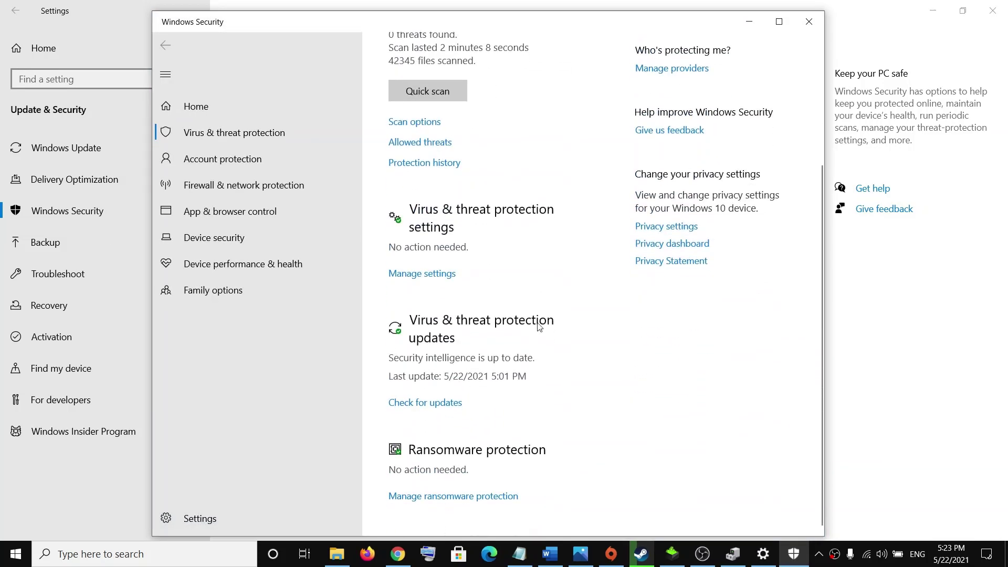
{"action": "left_click", "coordinate": [451, 497]}
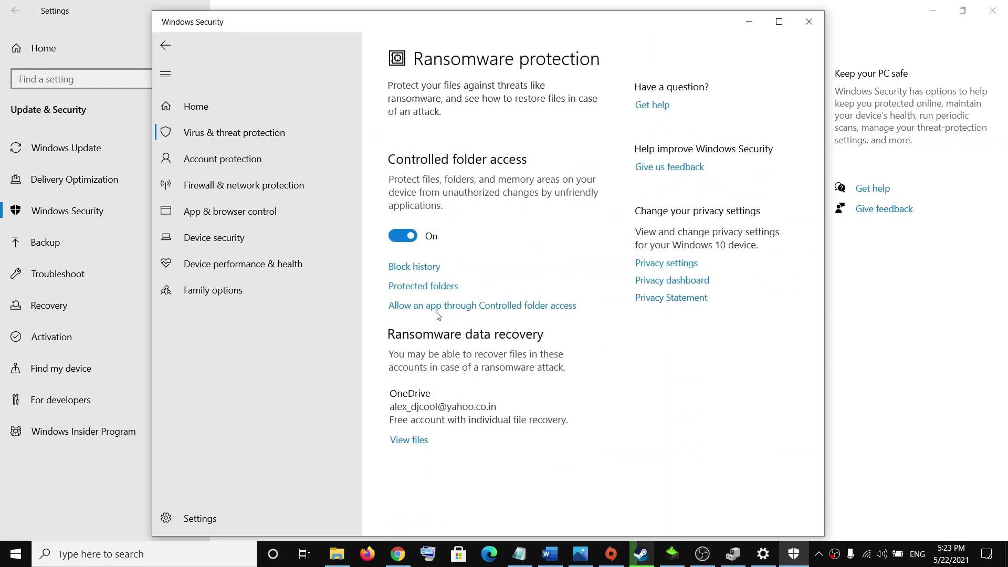
{"action": "left_click", "coordinate": [460, 306]}
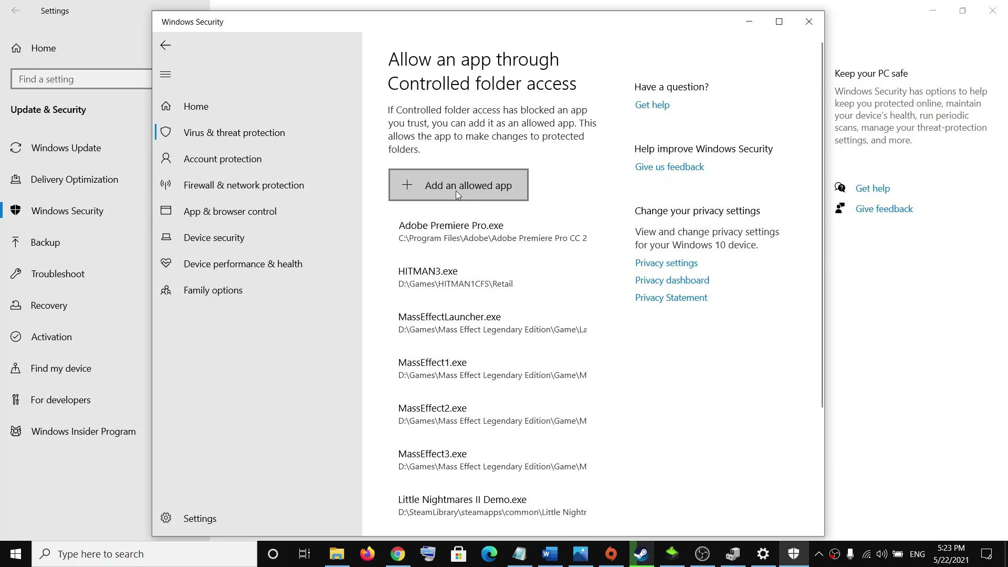
{"action": "left_click", "coordinate": [456, 190]}
{"action": "left_click", "coordinate": [436, 237]}
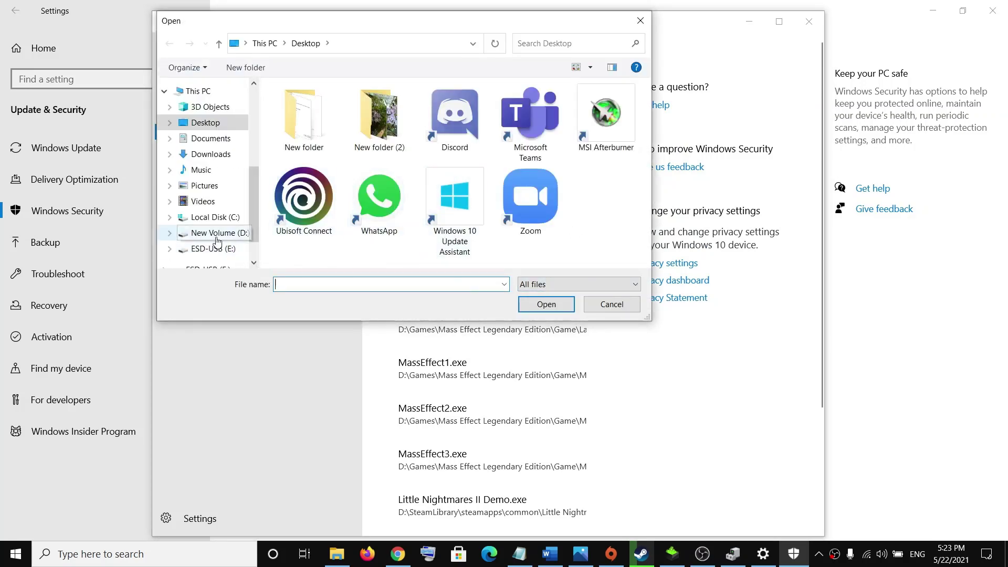
Browse to D:\SteamLibrary\steamapps\common\KnockoutCity in the file picker, then cancel without adding an app
{"action": "left_click", "coordinate": [217, 240]}
{"action": "scroll", "coordinate": [389, 234], "scroll_direction": "down", "scroll_amount": 5}
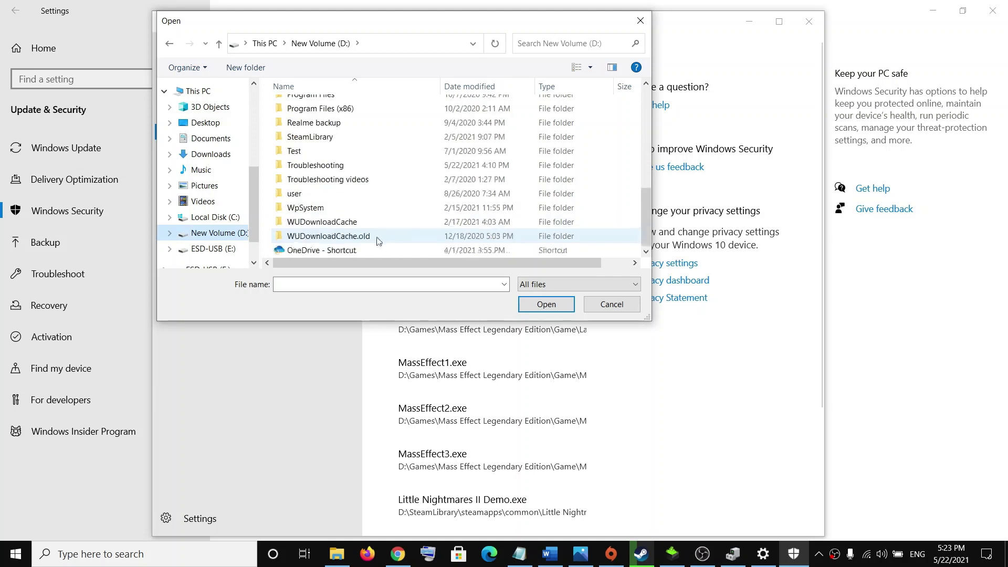
{"action": "double_click", "coordinate": [323, 138]}
{"action": "double_click", "coordinate": [301, 108]}
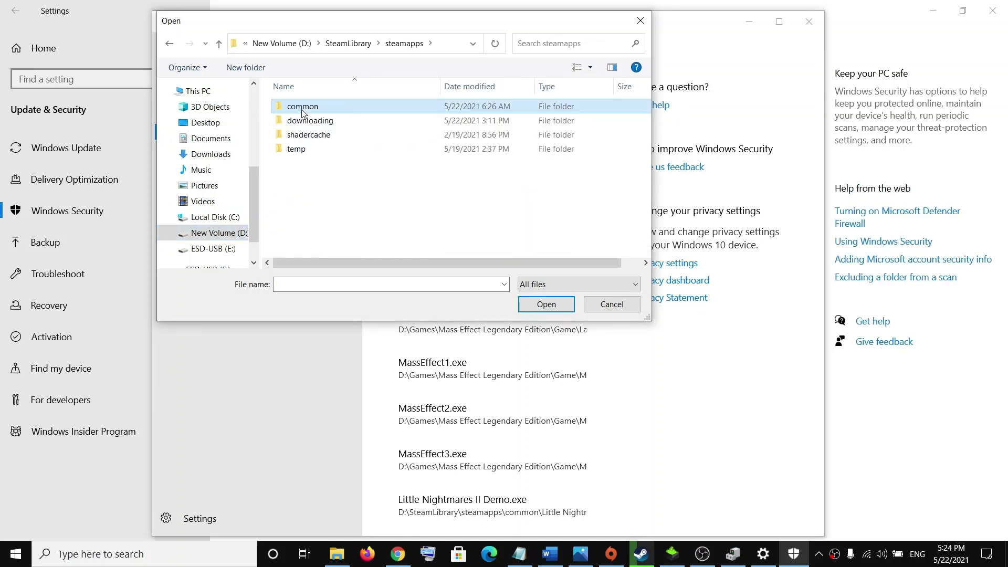
{"action": "double_click", "coordinate": [303, 107]}
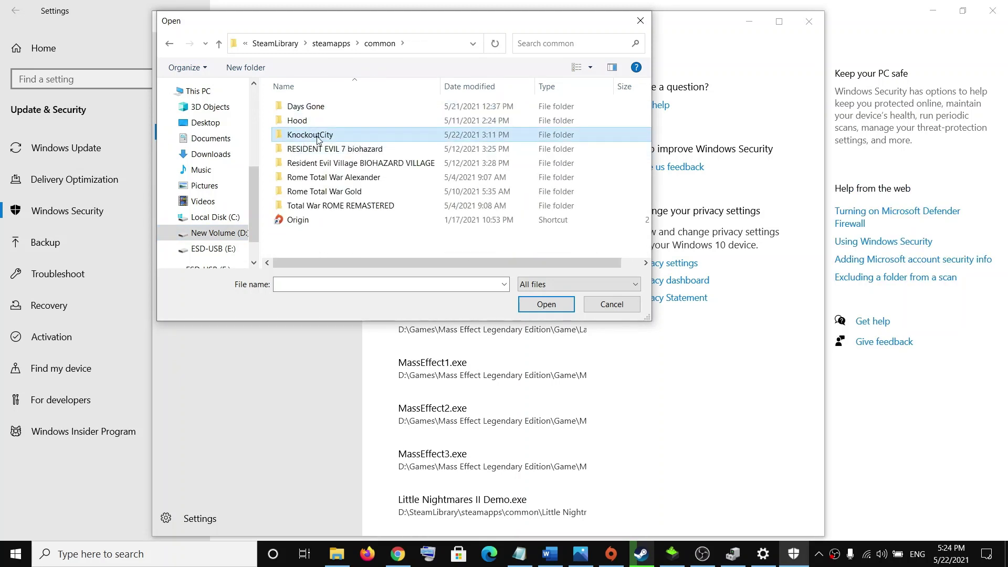
{"action": "double_click", "coordinate": [309, 134]}
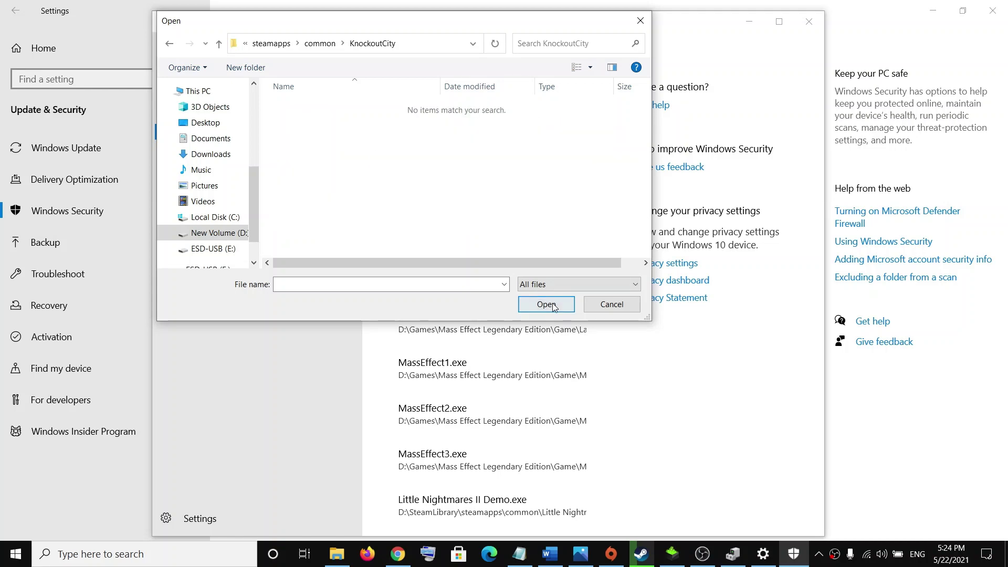
{"action": "left_click", "coordinate": [606, 310]}
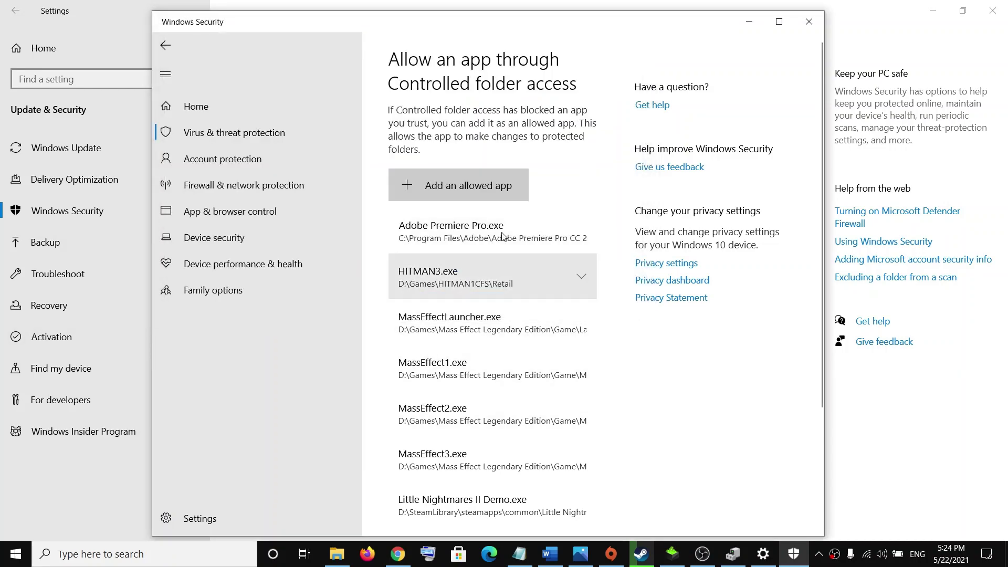
Close Windows Security and select the Step 8 'Uninstall and reinstall the game' heading in the Word guide
{"action": "left_click", "coordinate": [809, 22]}
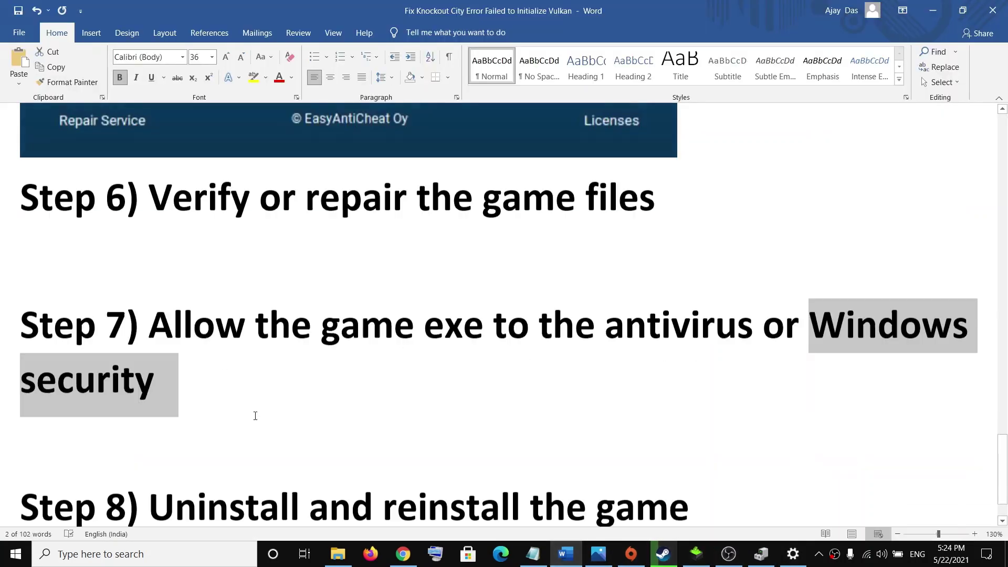
{"action": "scroll", "coordinate": [256, 416], "scroll_direction": "down", "scroll_amount": 3}
{"action": "left_click_drag", "start_coordinate": [150, 418], "coordinate": [646, 419]}
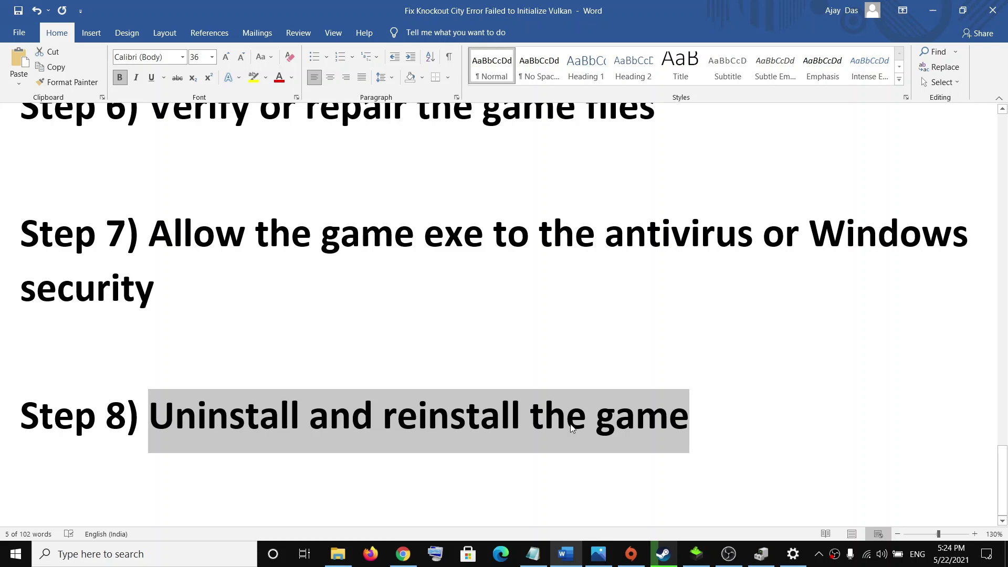
Return to the top of the guide and select the red title text above the Step 1 driver links
{"action": "scroll", "coordinate": [682, 395], "scroll_direction": "up", "scroll_amount": 20}
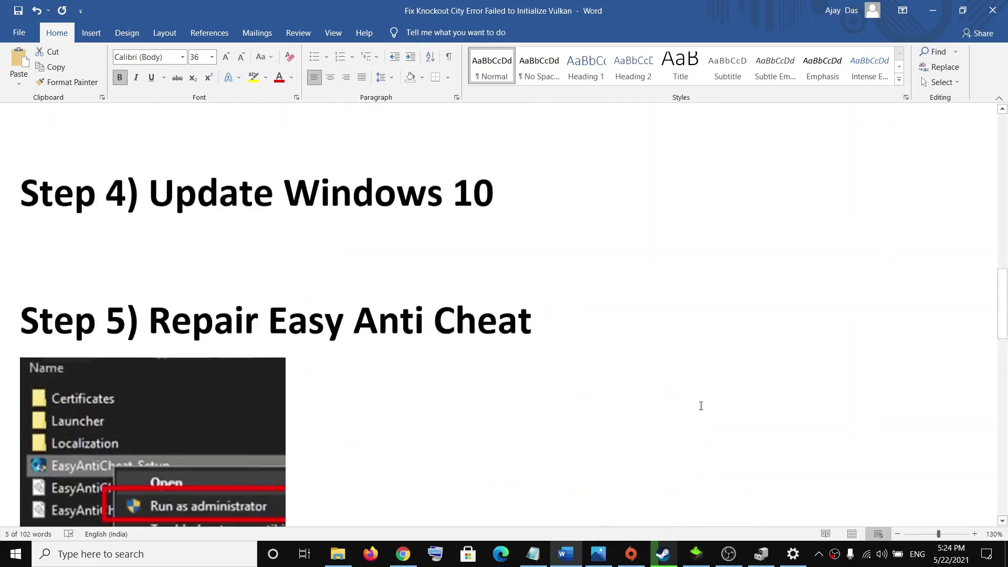
{"action": "scroll", "coordinate": [639, 408], "scroll_direction": "up", "scroll_amount": 3}
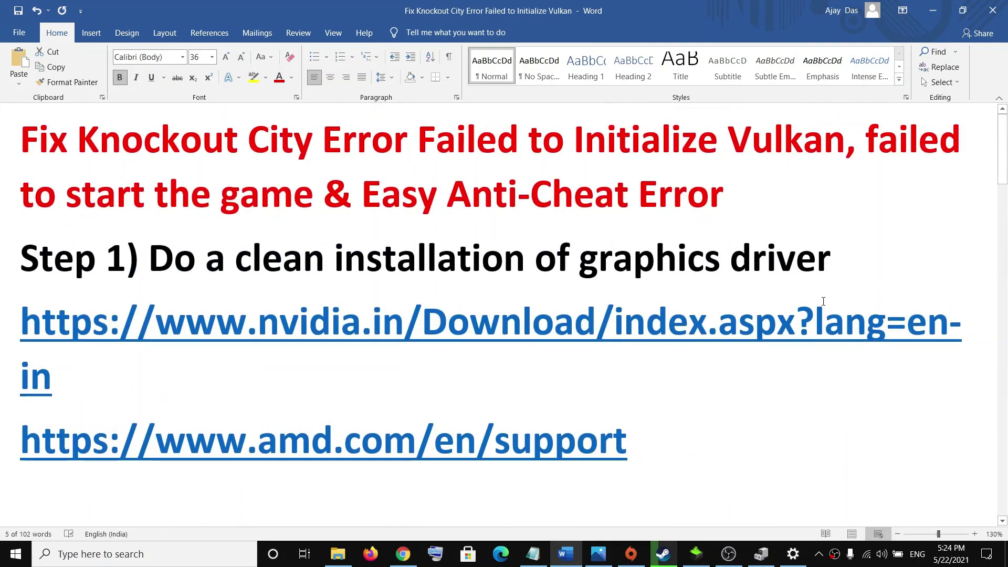
{"action": "left_click_drag", "start_coordinate": [239, 141], "coordinate": [745, 202]}
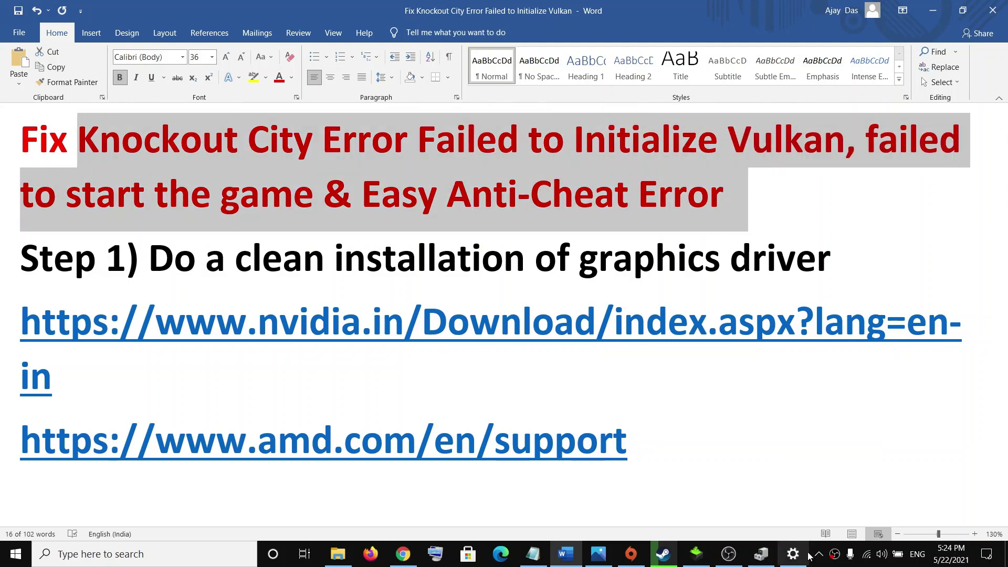